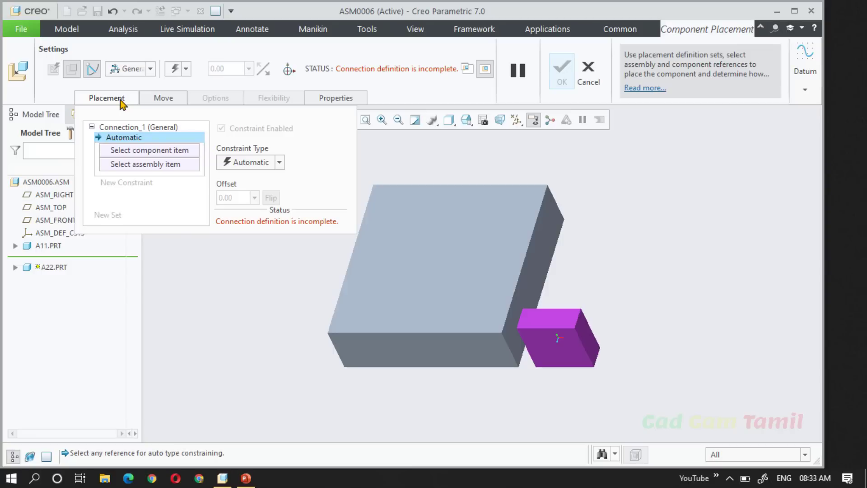
- Constrain the small block's front face coincident with the large block's front face
left_click(121, 101)
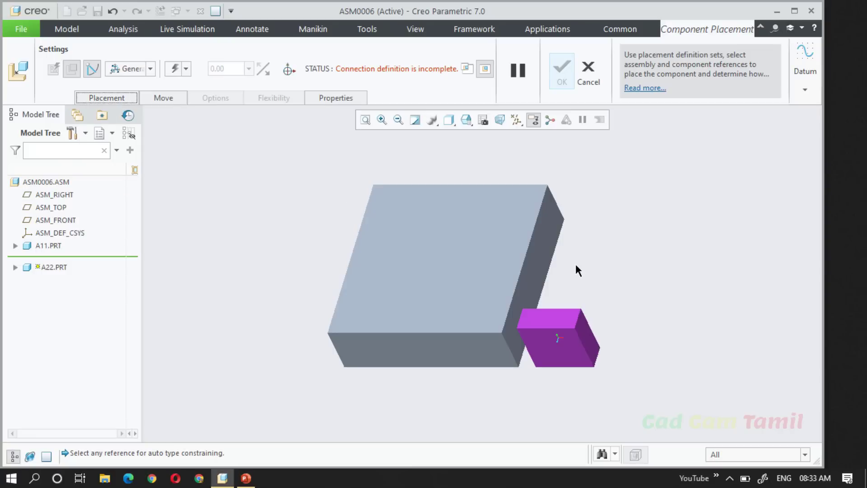
left_click(541, 337)
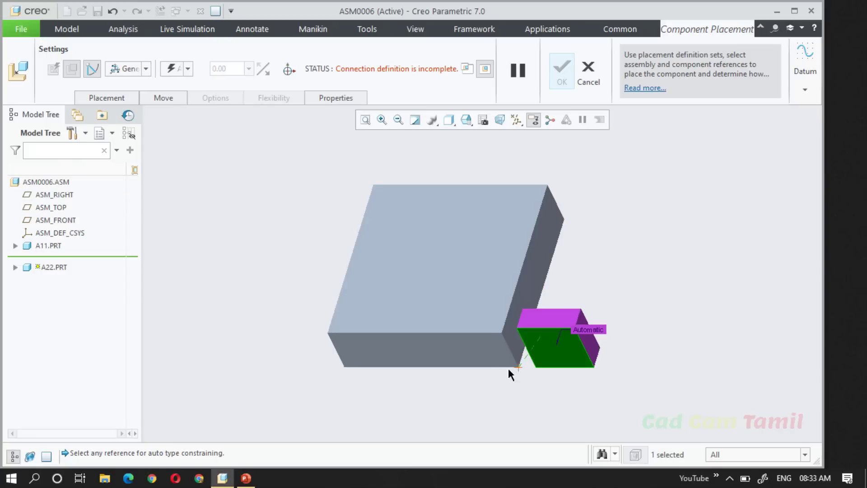
left_click(468, 352)
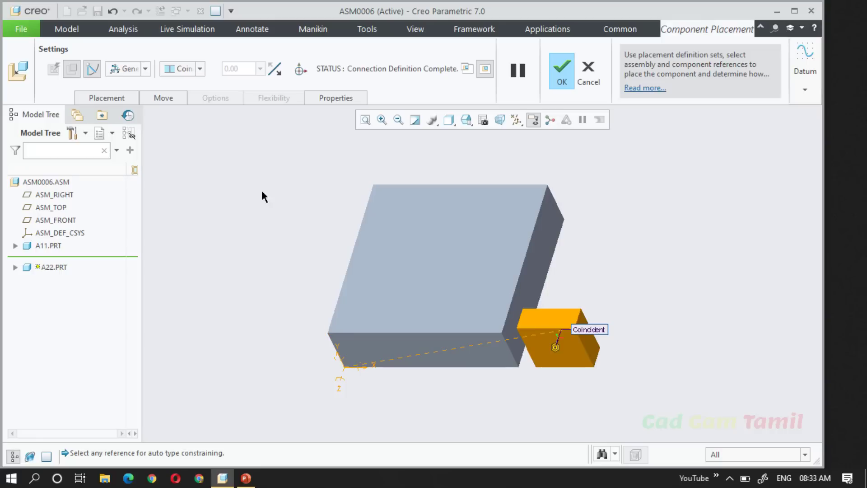
left_click(121, 98)
left_click(121, 98)
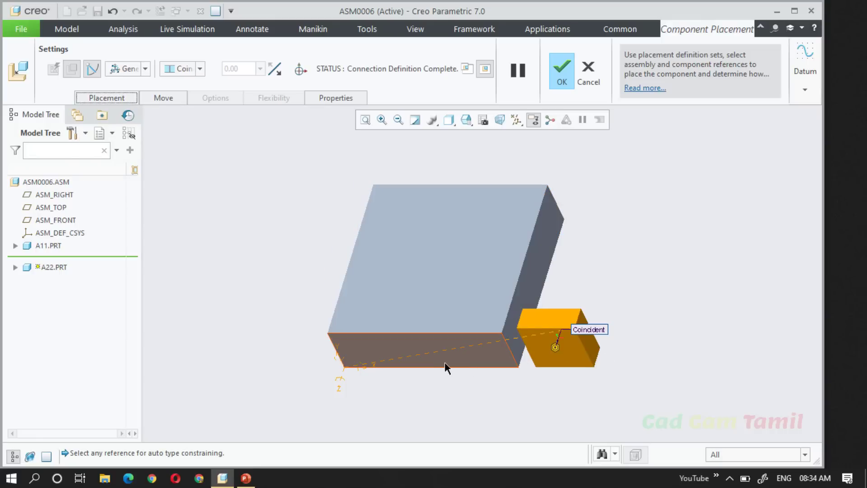
- Set Translation Axis 1's zero references to the small block's outer side face and the large block's side face facing the small block
middle_click_drag(415, 361, 428, 348)
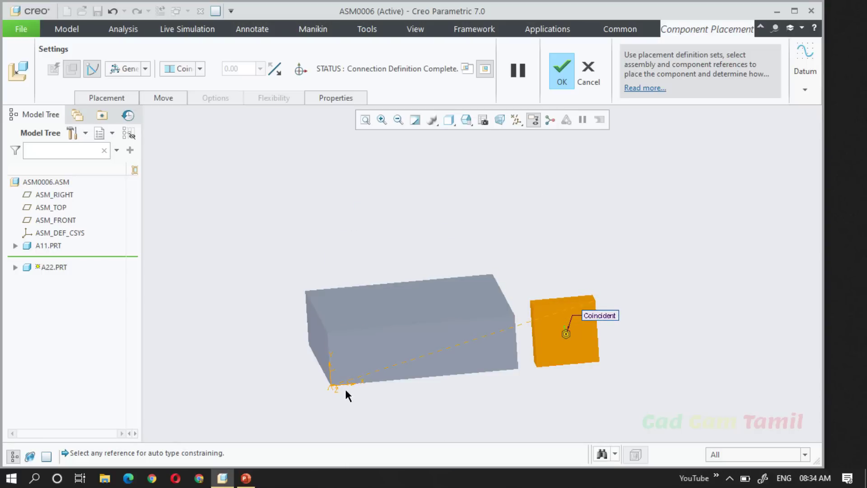
middle_click_drag(441, 357, 517, 373)
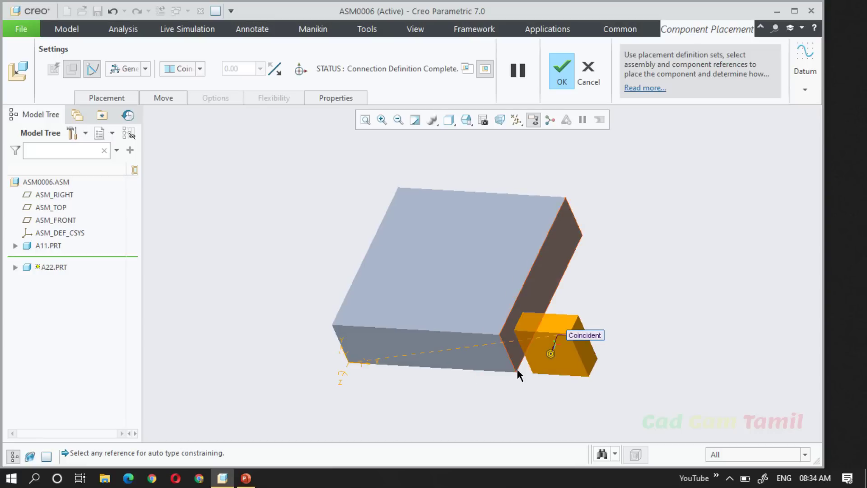
left_click(133, 101)
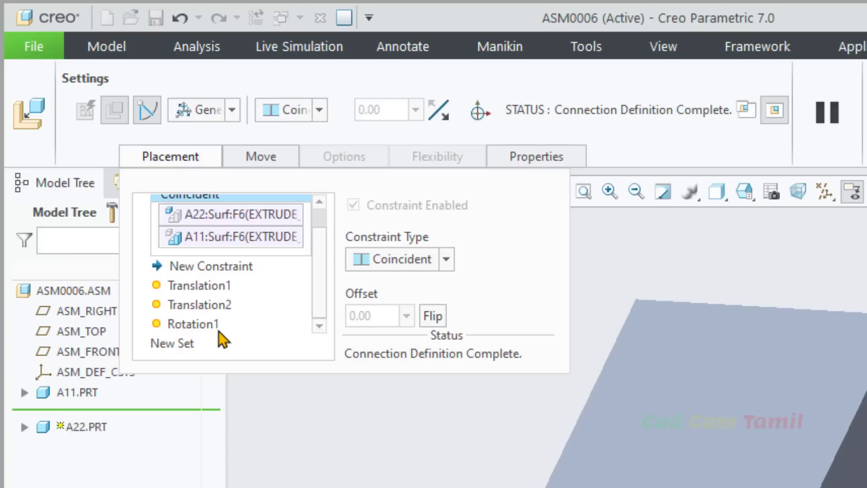
left_click(209, 289)
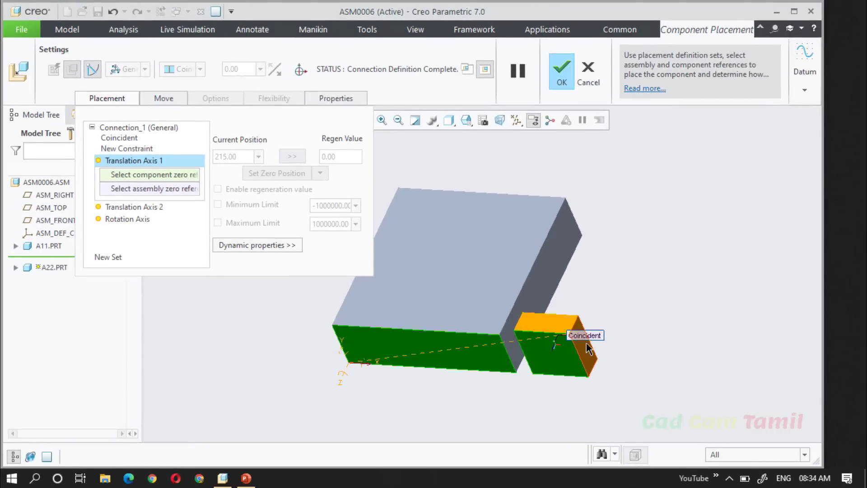
scroll(590, 345, "up", 3)
left_click(583, 348)
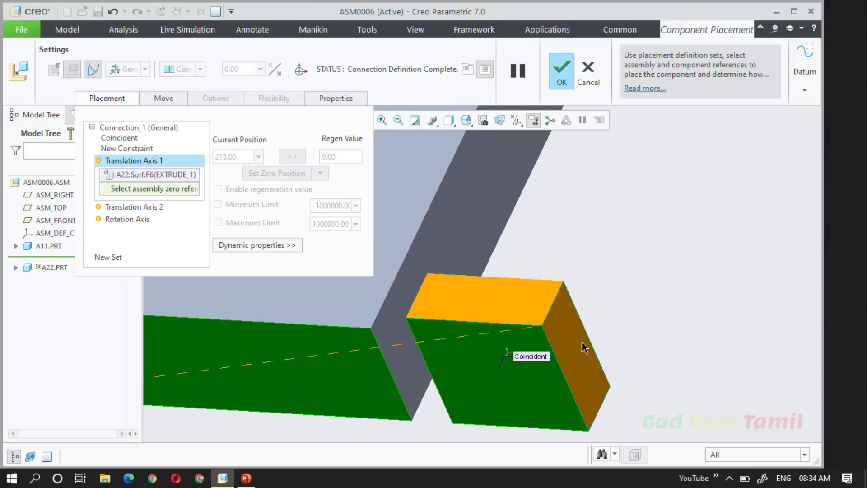
left_click(479, 241)
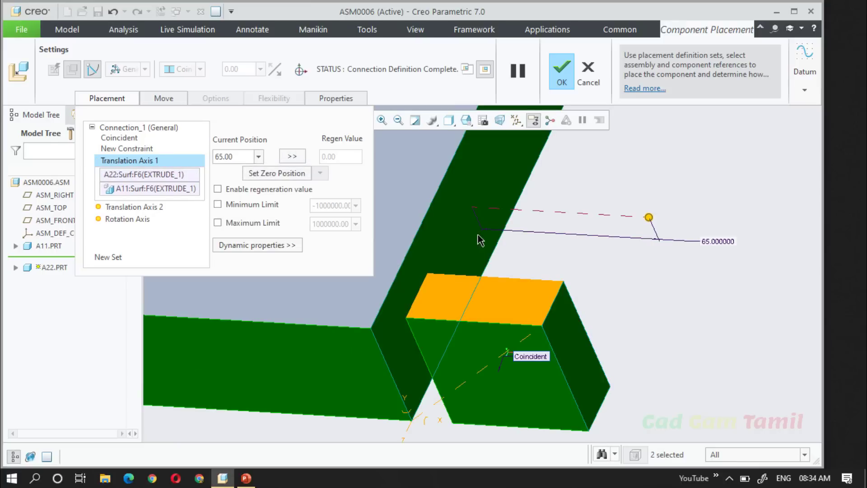
- Move the small block along Translation Axis 1 to a position of about 93.9
scroll(645, 276, "down", 3)
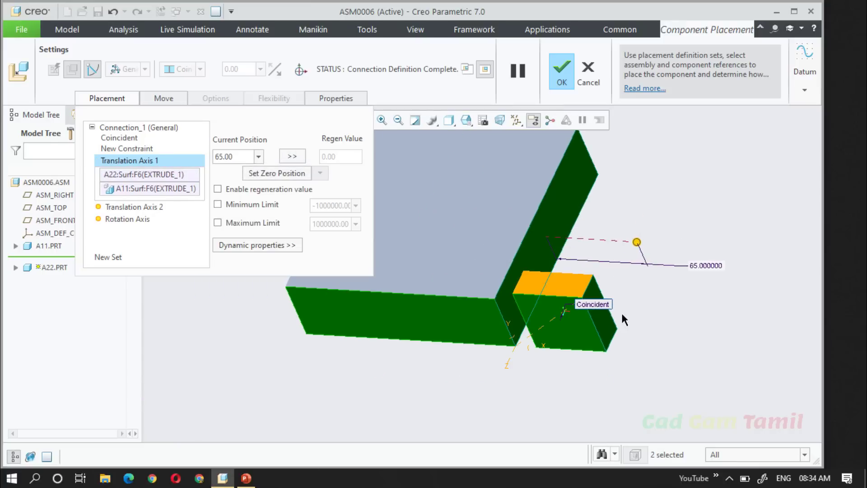
left_click_drag(642, 246, 682, 277)
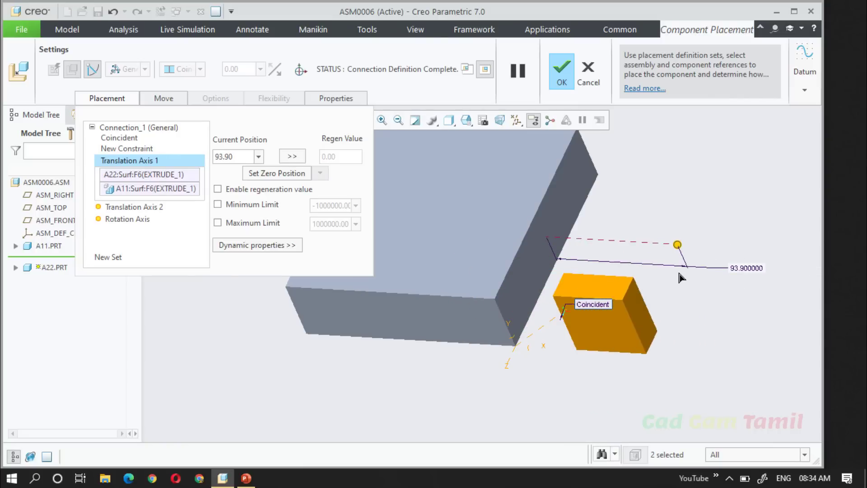
mouse_move(455, 352)
middle_mouse_down()
mouse_move(464, 328)
mouse_move(455, 344)
middle_mouse_up()
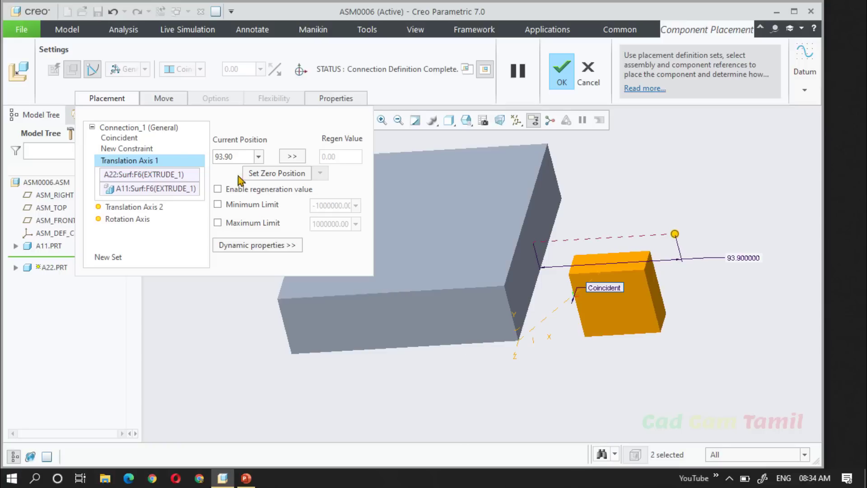
double_click(237, 158)
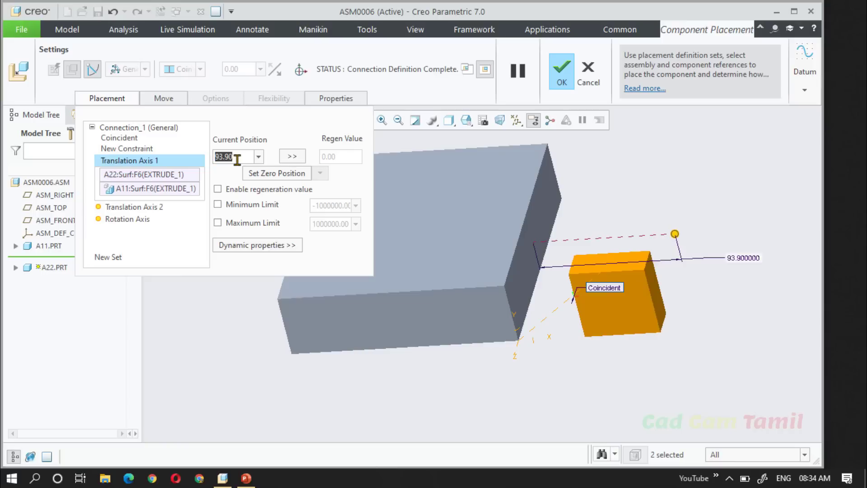
- Enable the regeneration value for Translation Axis 1, set its minimum limit to 0 and maximum limit to 100, and accept the placement
left_click(218, 204)
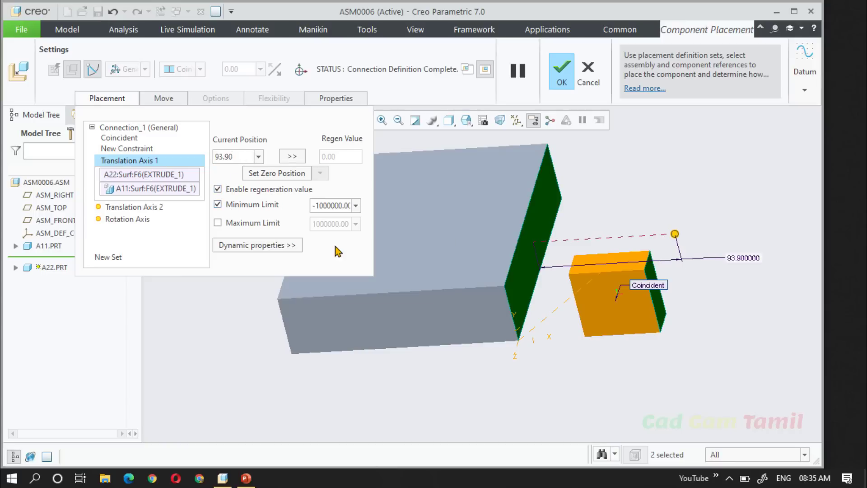
double_click(328, 207)
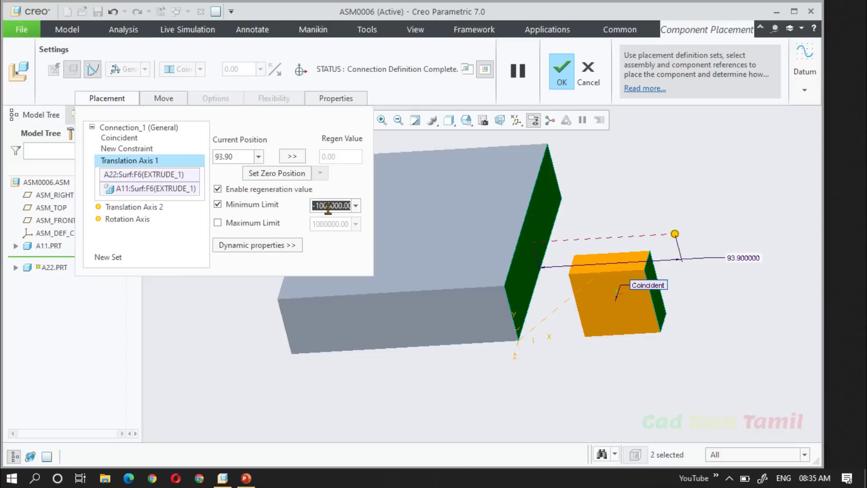
type("0")
left_click(218, 223)
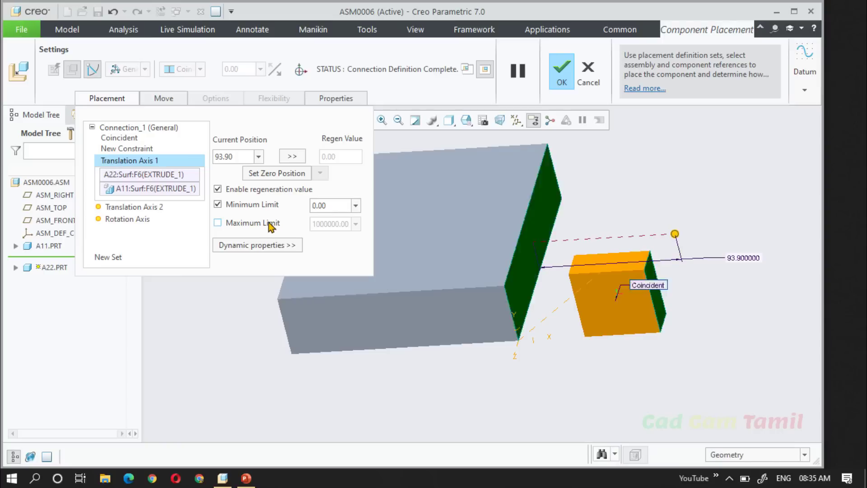
double_click(314, 223)
type("100.00")
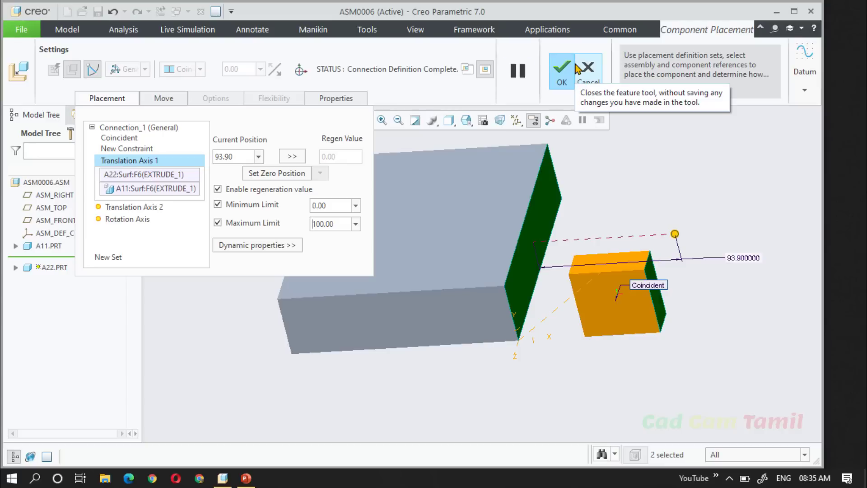
left_click(562, 74)
- Test the small block's travel with Drag Components, leaving it tilted beside the large block's front corner
left_click(185, 72)
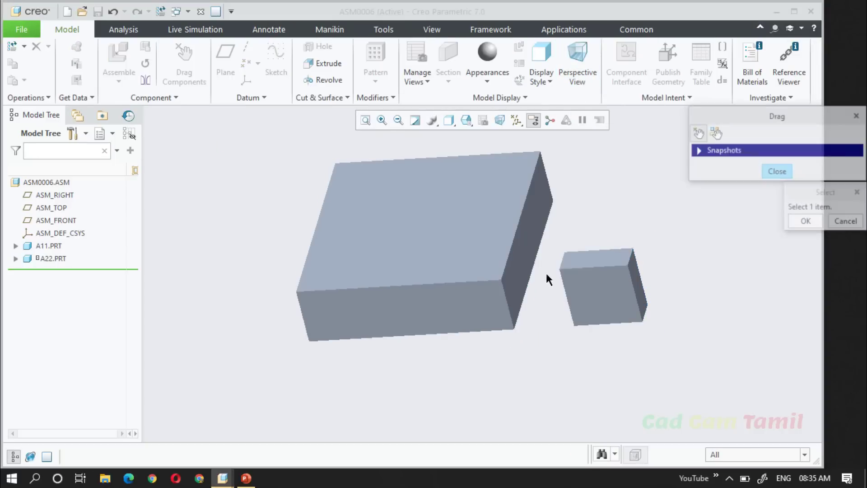
left_click(584, 282)
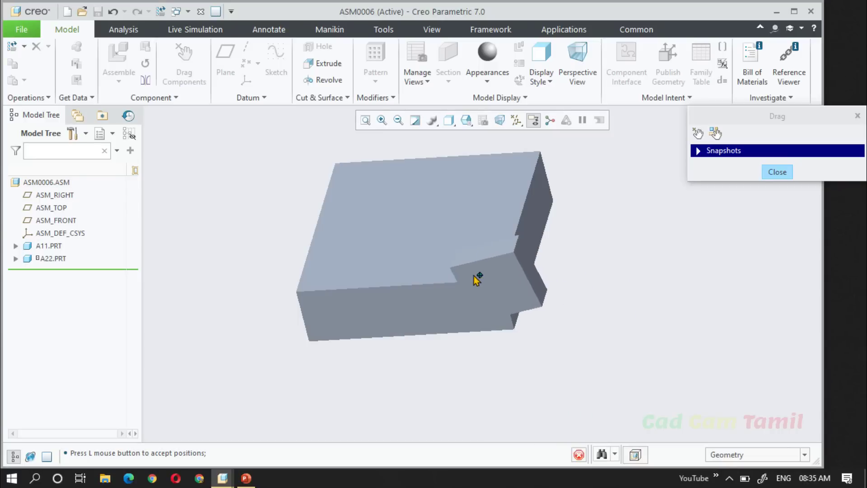
left_click(559, 286)
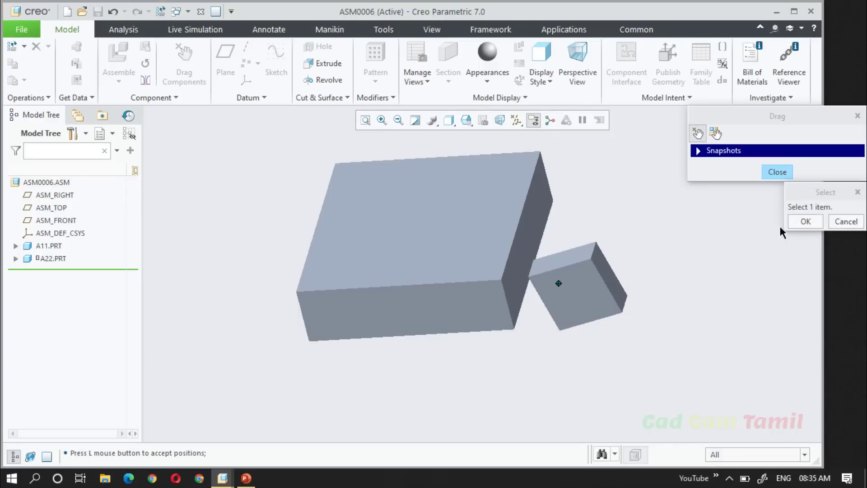
left_click(803, 222)
left_click(777, 172)
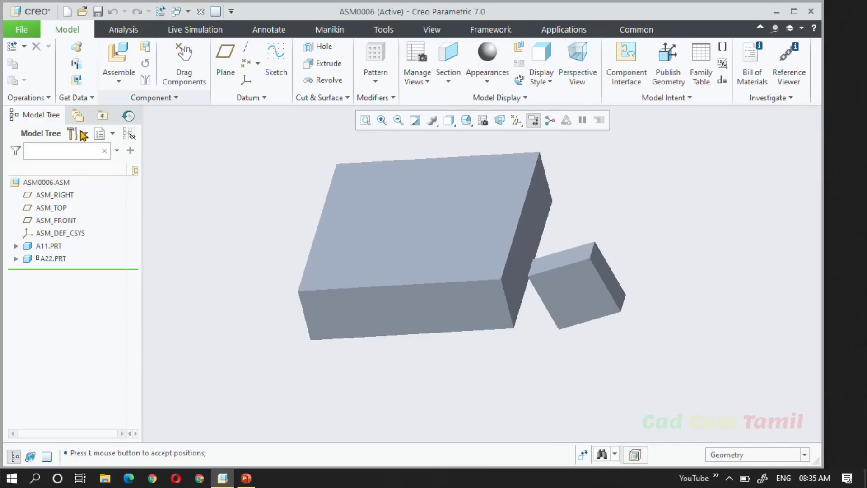
- Redefine A22.PRT's placement with both blocks' top faces as Translation Axis 2 zero references, and move it to a position of about 26.1
left_click(45, 258)
left_click(95, 203)
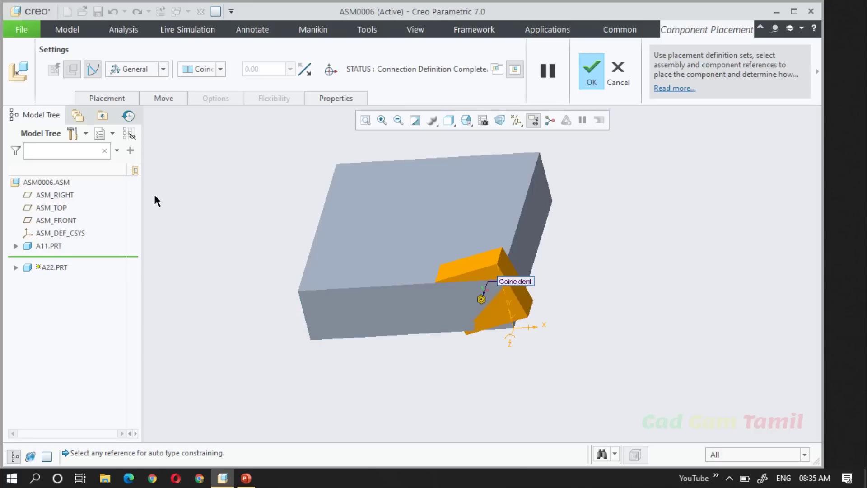
left_click(114, 99)
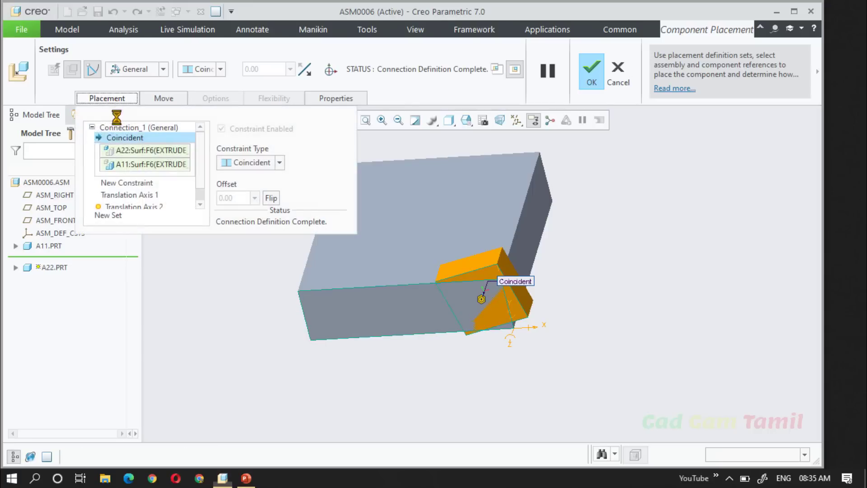
left_click(130, 207)
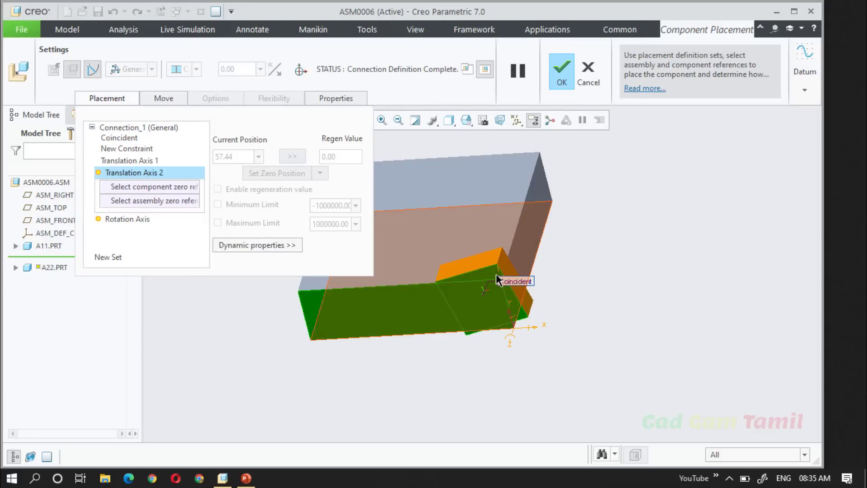
scroll(480, 274, "up", 1)
middle_click_drag(480, 273, 554, 299, "shift")
left_click(559, 295)
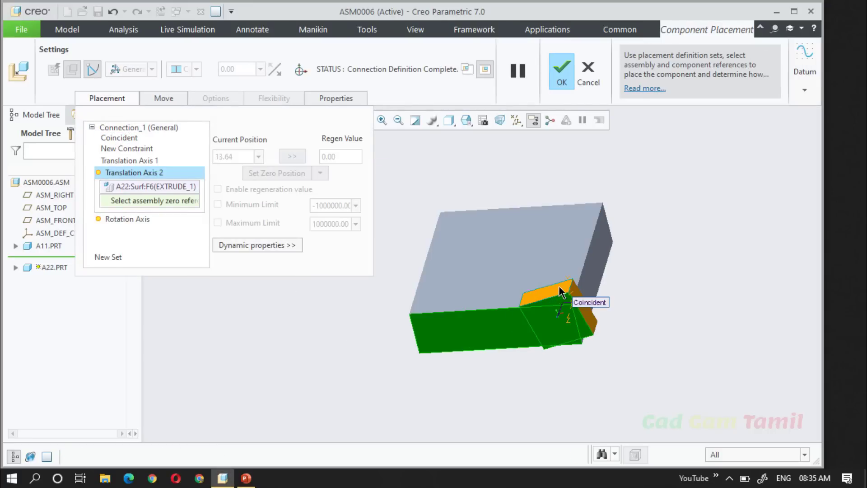
left_click(571, 244)
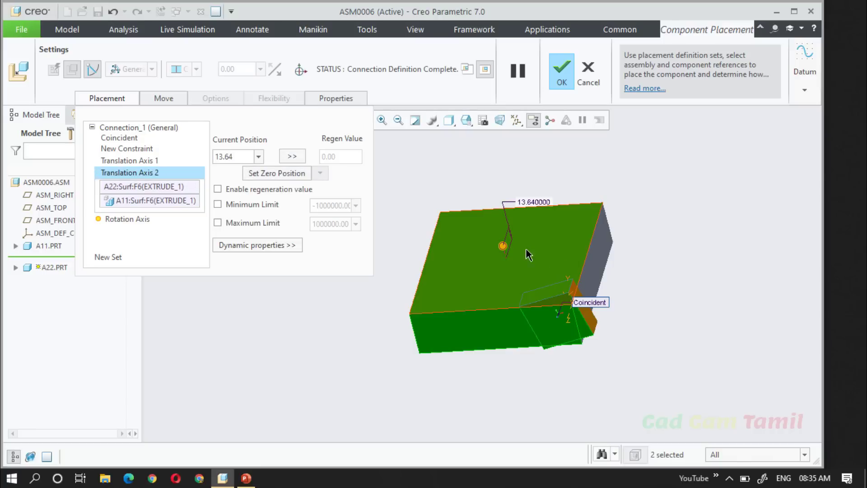
left_click_drag(503, 246, 533, 312)
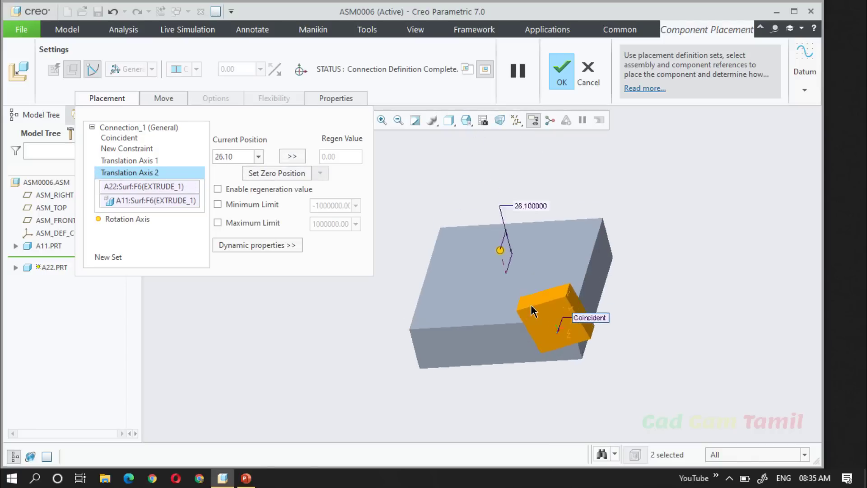
scroll(532, 307, "down", 2)
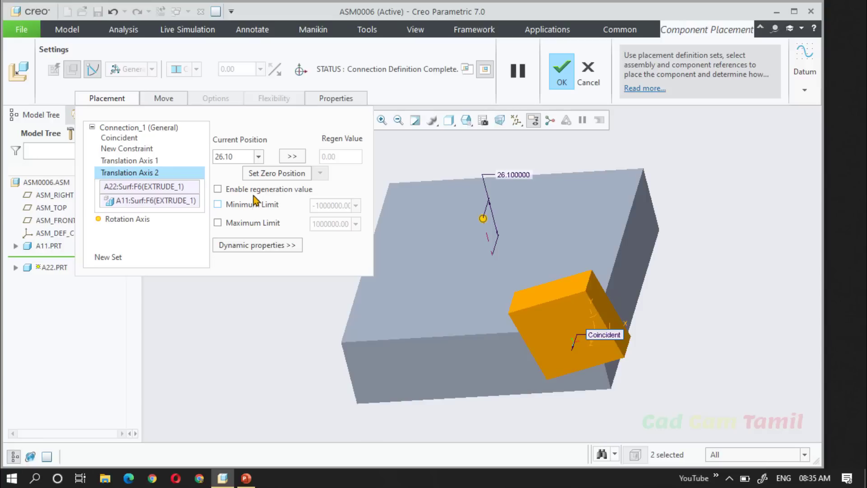
- Enable the regeneration value for Translation Axis 2 and set its minimum limit to 0 and maximum limit to 20
left_click(247, 192)
left_click(245, 206)
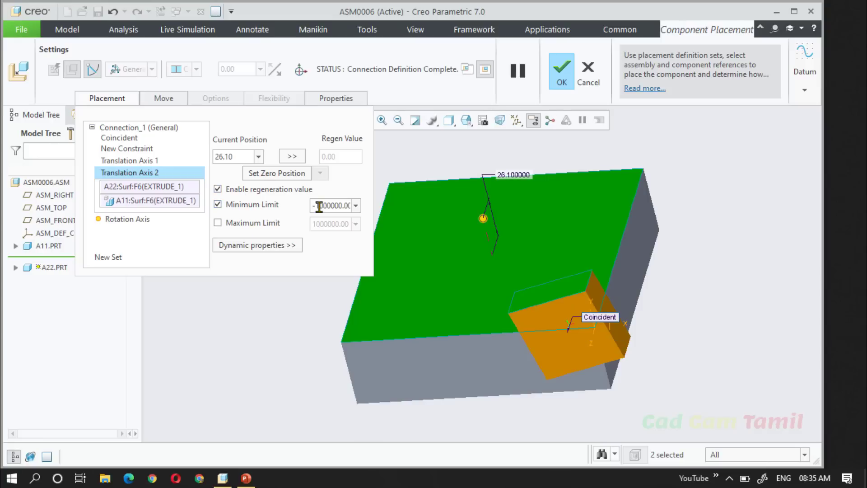
double_click(319, 206)
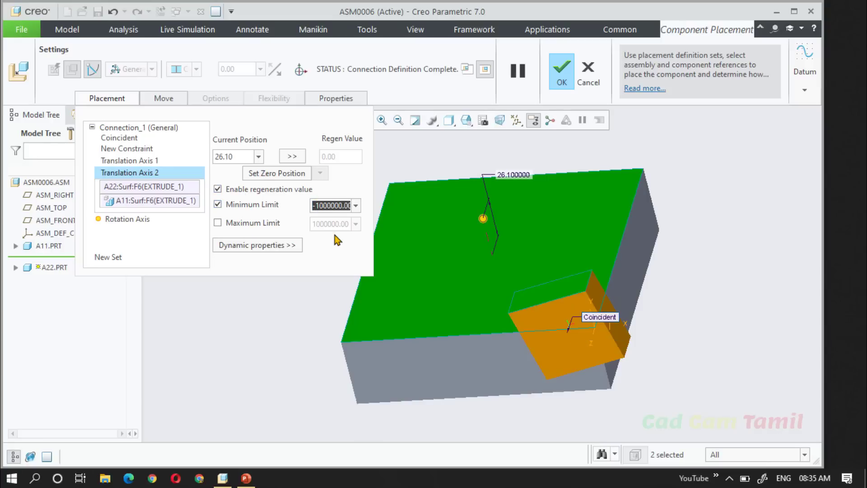
type("0")
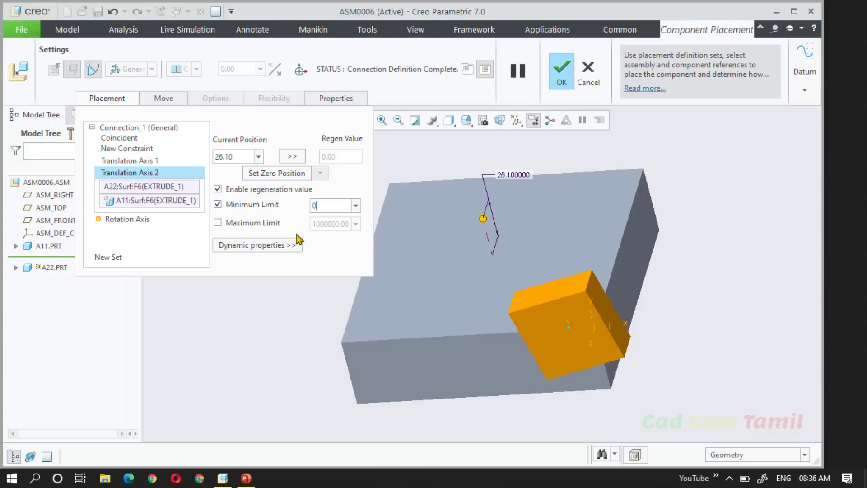
left_click(270, 224)
double_click(332, 223)
type("2")
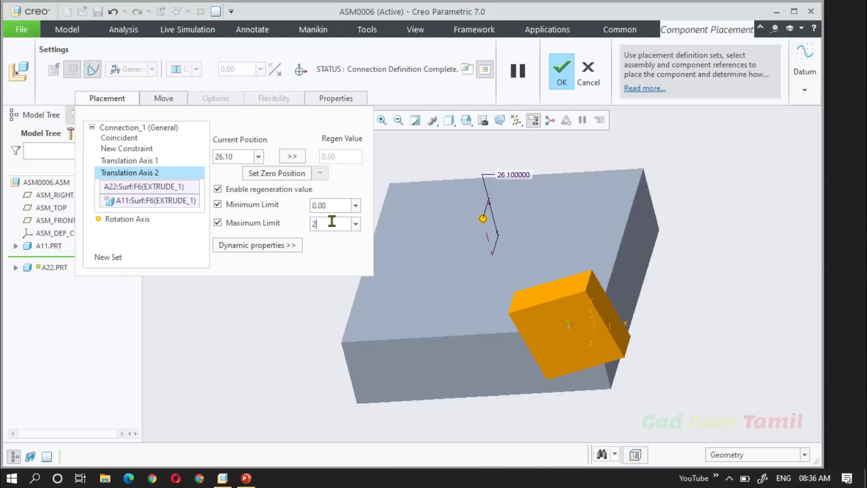
type("0")
key("Return")
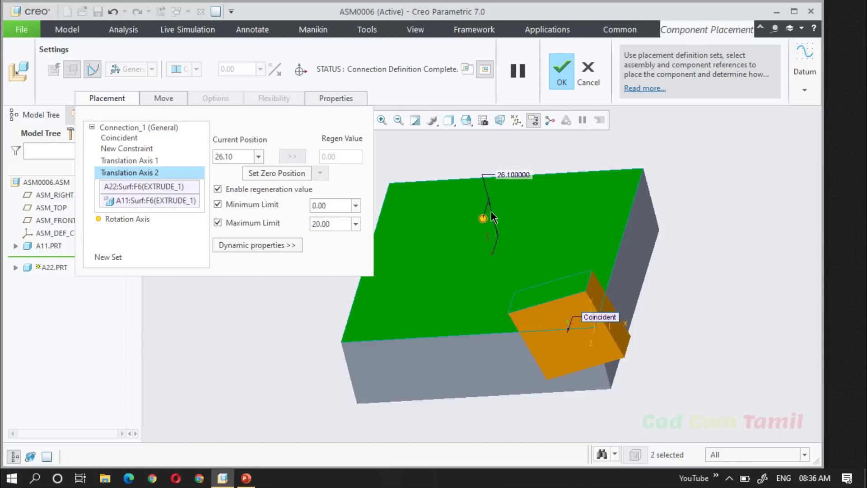
- Move A22.PRT along Translation Axis 2 to about 0.3 and pick both blocks' side faces as Rotation Axis zero references
left_click_drag(494, 218, 476, 253)
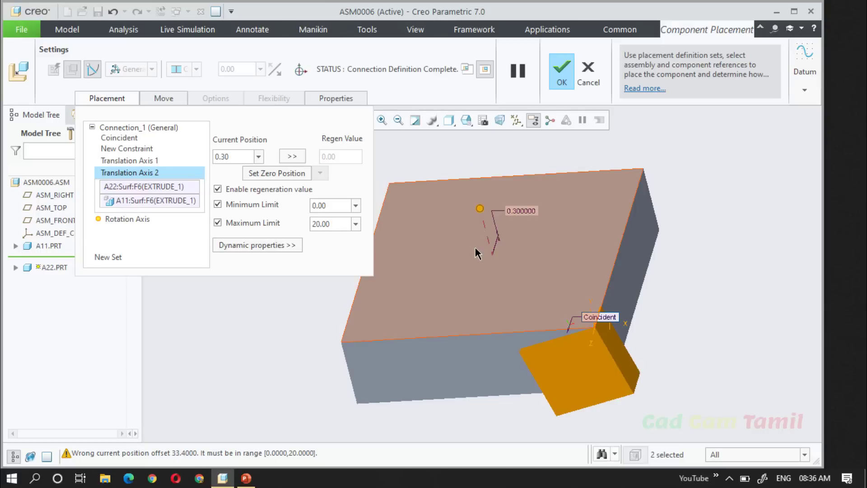
left_click(131, 219)
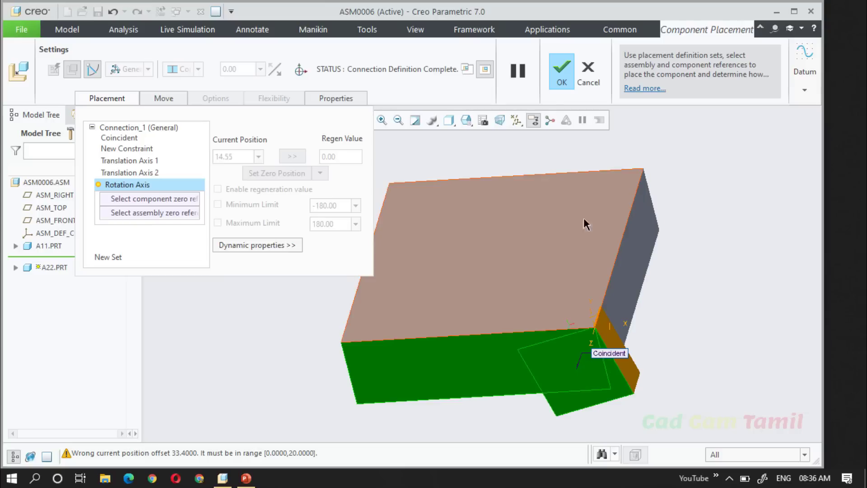
left_click(630, 368)
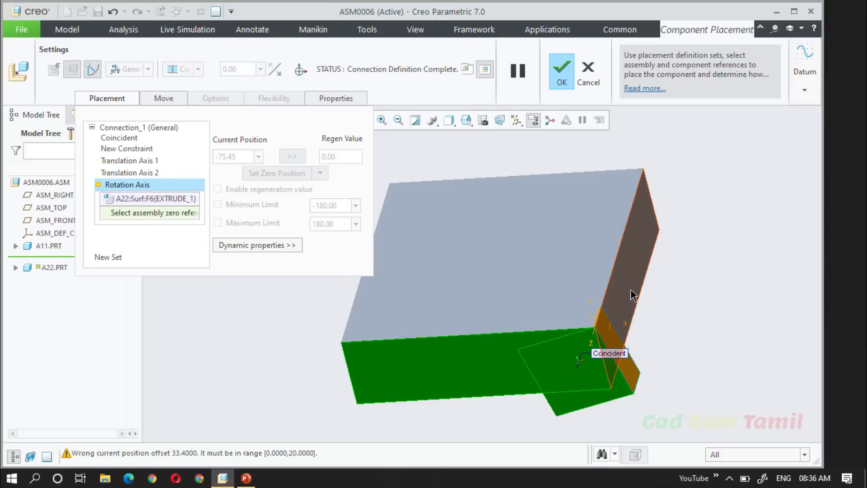
left_click(632, 371)
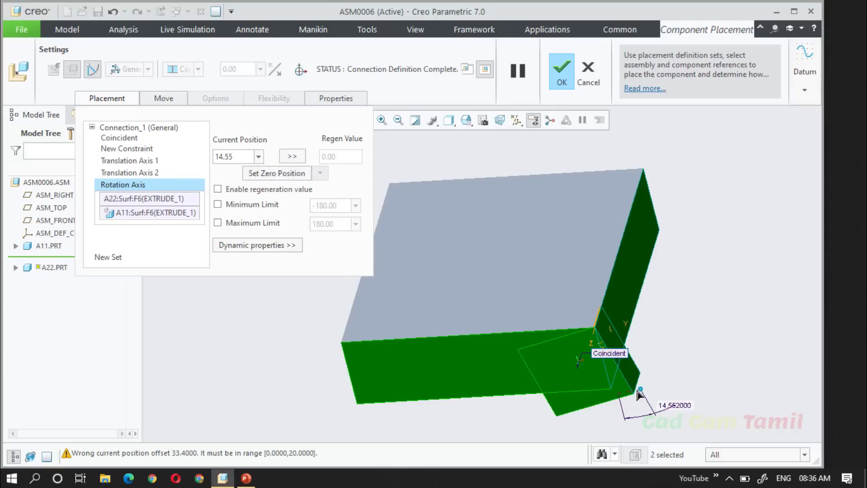
- Rotate A22.PRT about the Rotation Axis to a position of about 64 degrees and accept the placement
left_click_drag(631, 401, 593, 440)
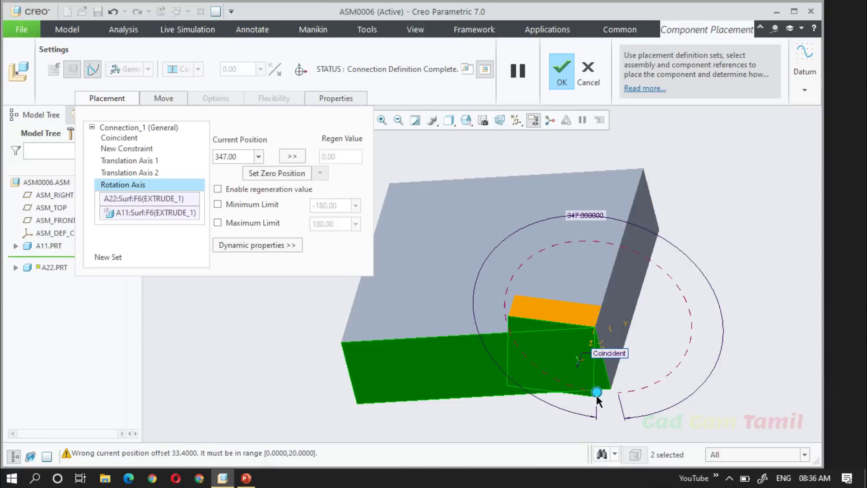
left_click_drag(596, 392, 705, 381)
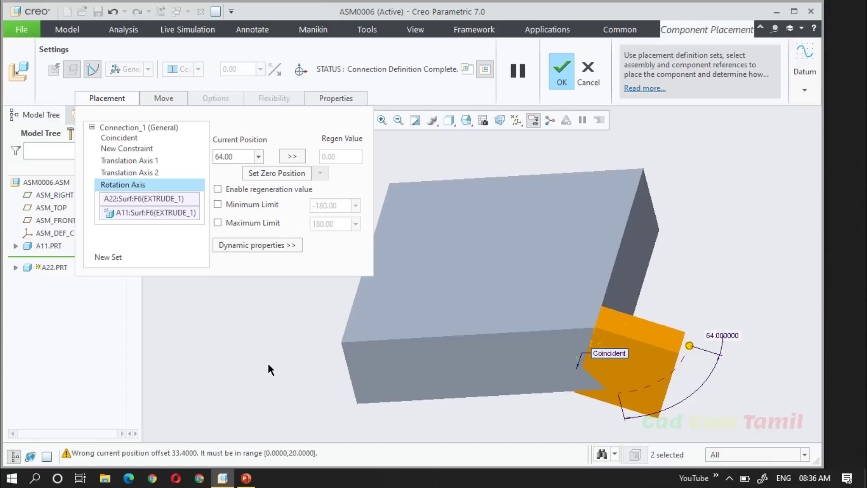
left_click(563, 77)
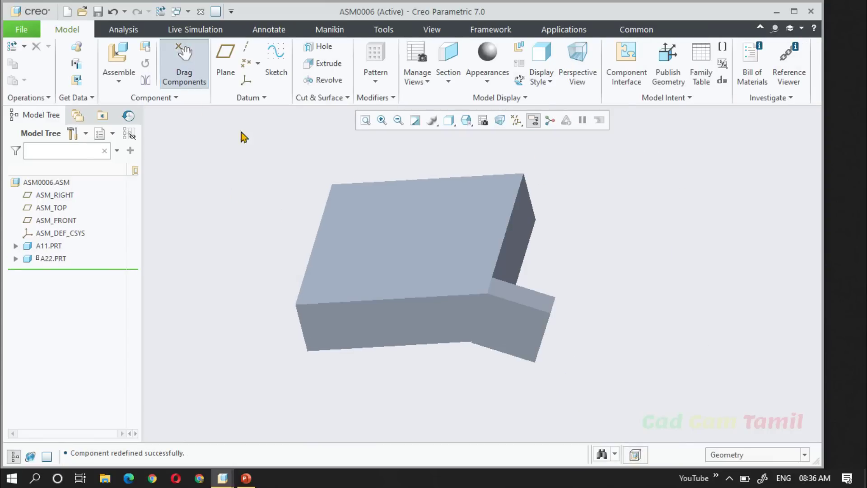
- Test the small block's movement with Drag Components, leaving it beside the large block's side face
left_click(538, 326)
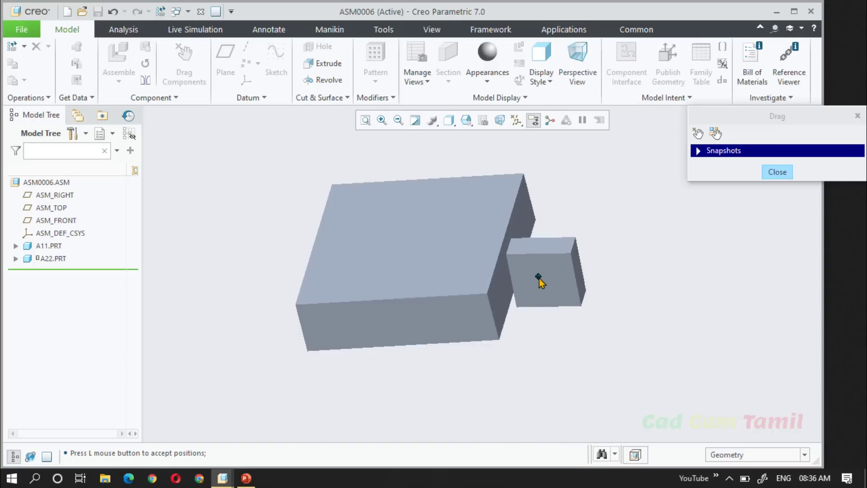
left_click(539, 279)
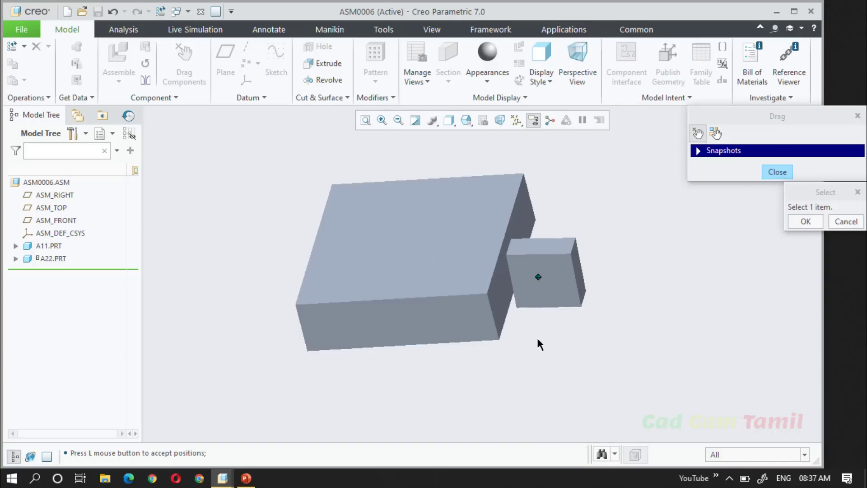
left_click(772, 174)
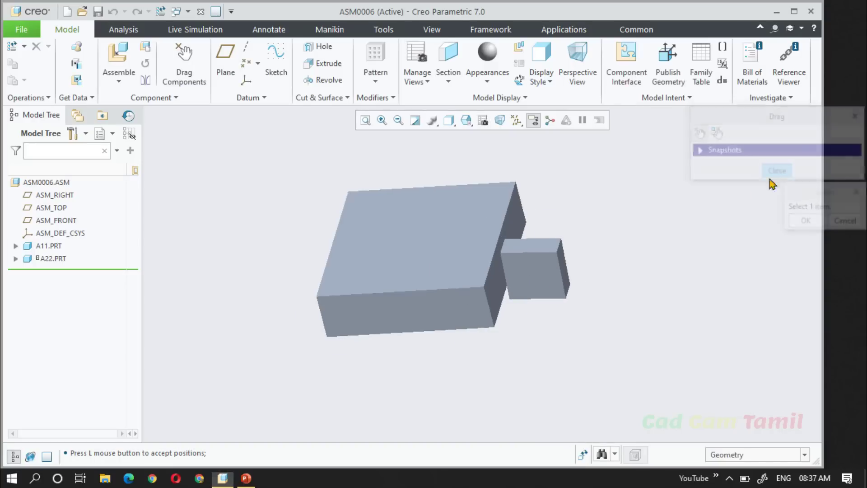
- Delete A22.PRT from the assembly
left_click(43, 262)
right_click(50, 260)
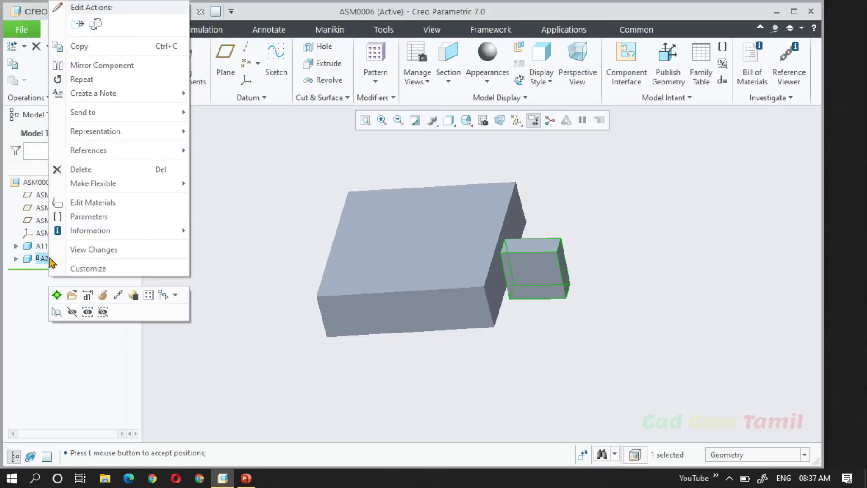
left_click(80, 170)
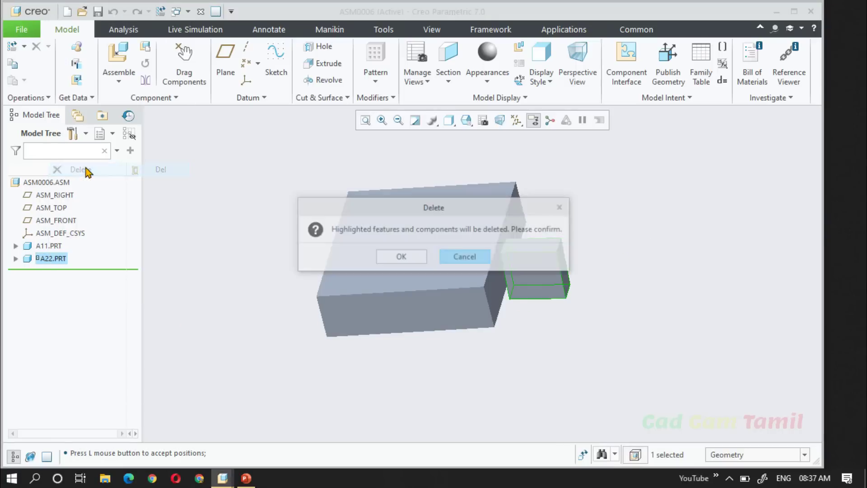
left_click(397, 253)
- Assemble a22.prt from the 7_Weld folder and set its connection type to 6DOF
left_click(117, 59)
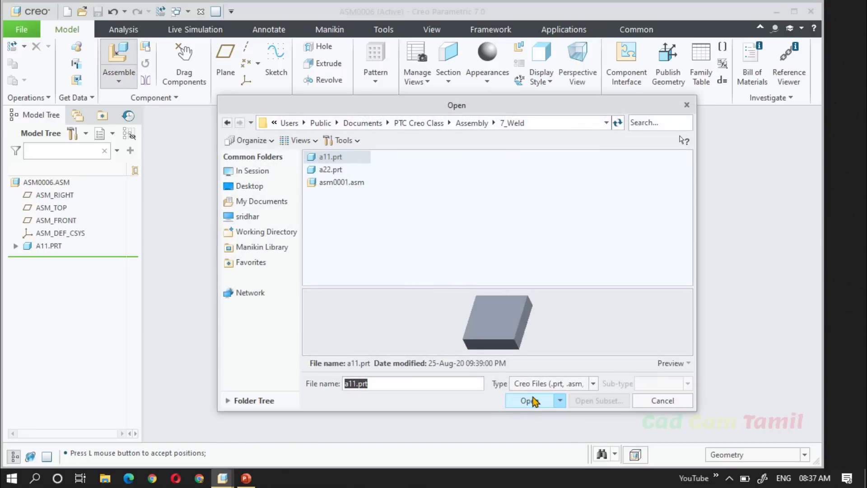
left_click(332, 171)
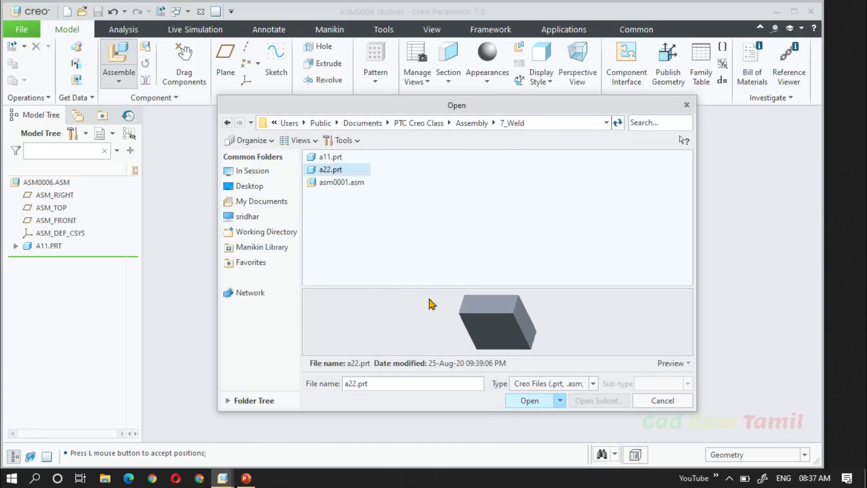
left_click(528, 400)
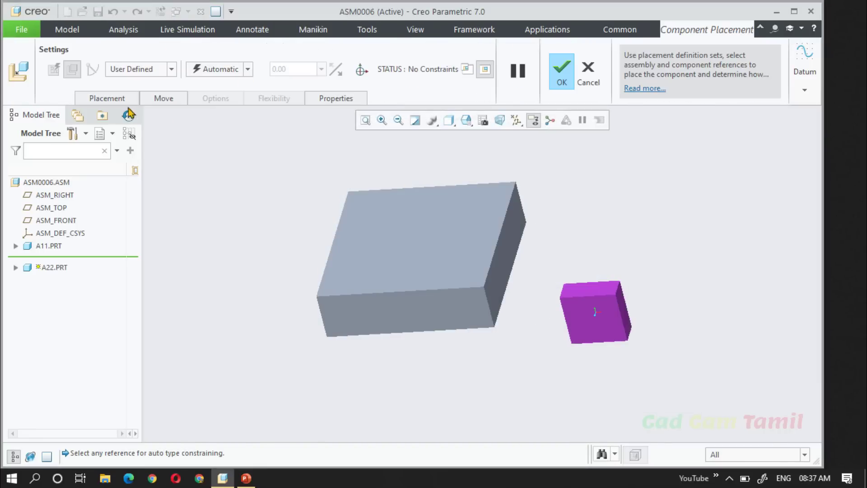
left_click(133, 70)
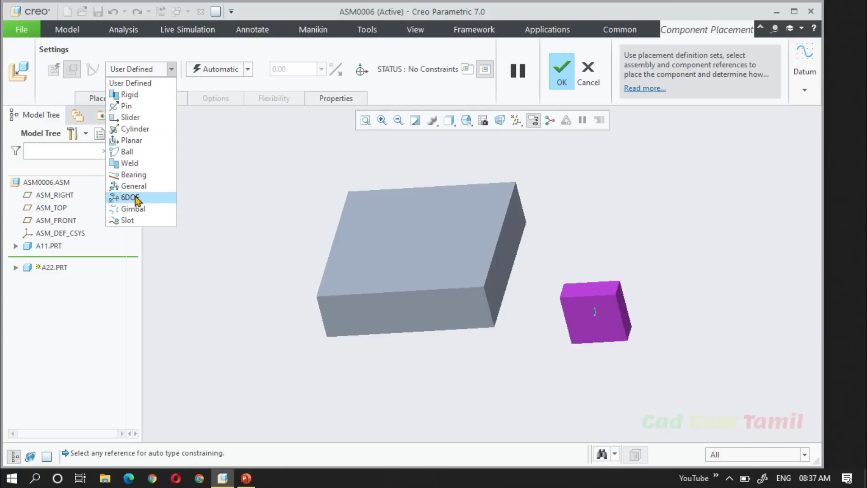
left_click(135, 199)
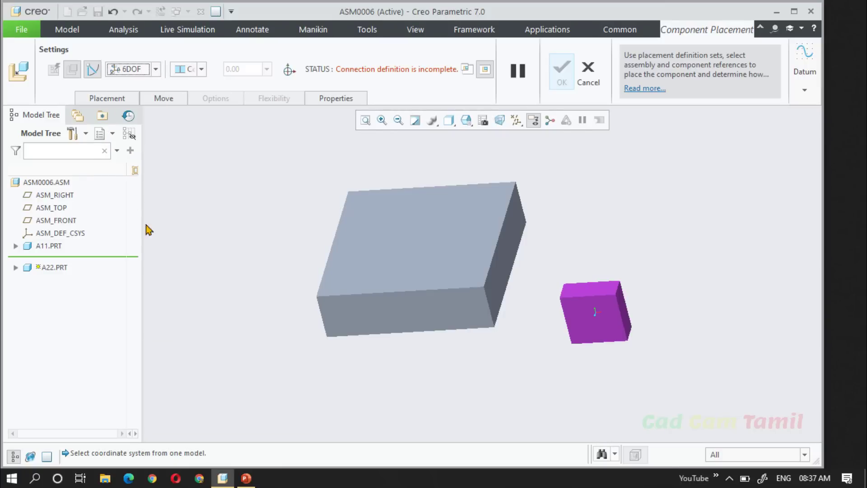
- Show coordinate systems in the graphics view and hide the datum points and axes
scroll(573, 326, "up", 2)
scroll(290, 327, "down", 2)
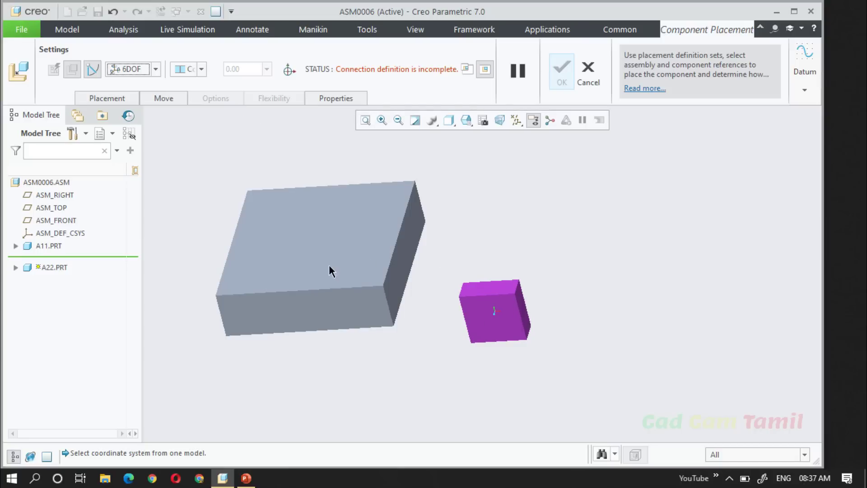
left_click(517, 123)
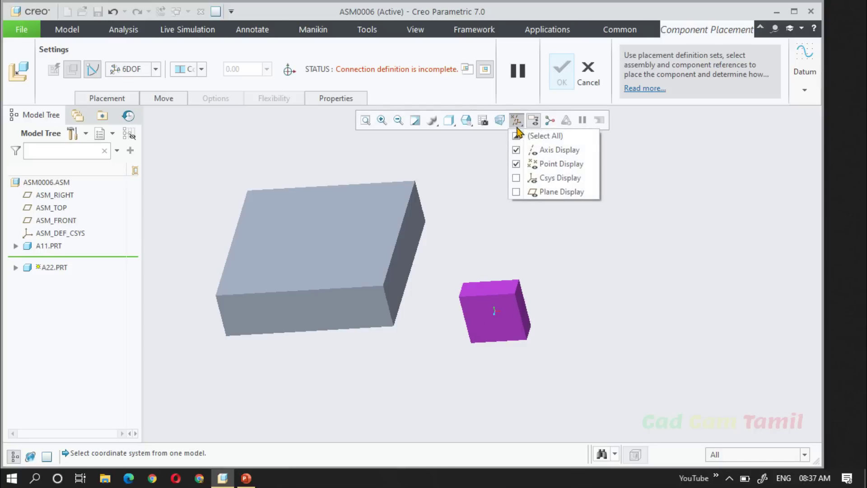
left_click(534, 178)
left_click(532, 164)
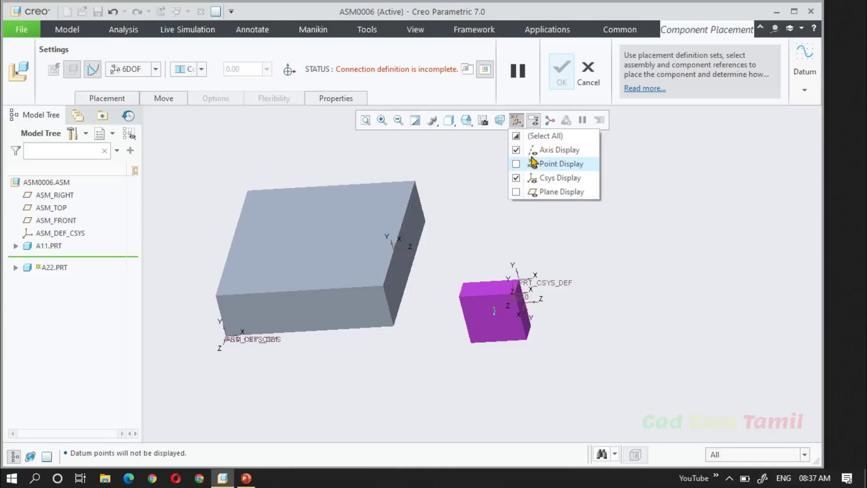
left_click(535, 151)
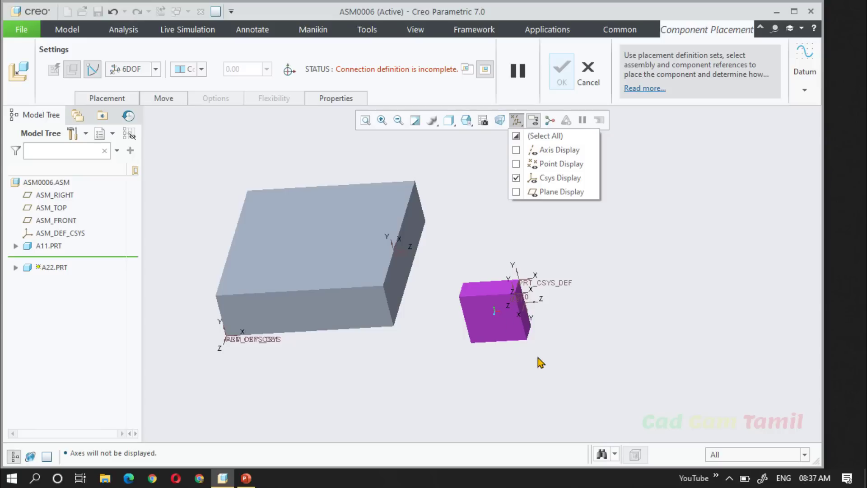
left_click(613, 261)
scroll(443, 303, "up", 3)
scroll(443, 304, "down", 5)
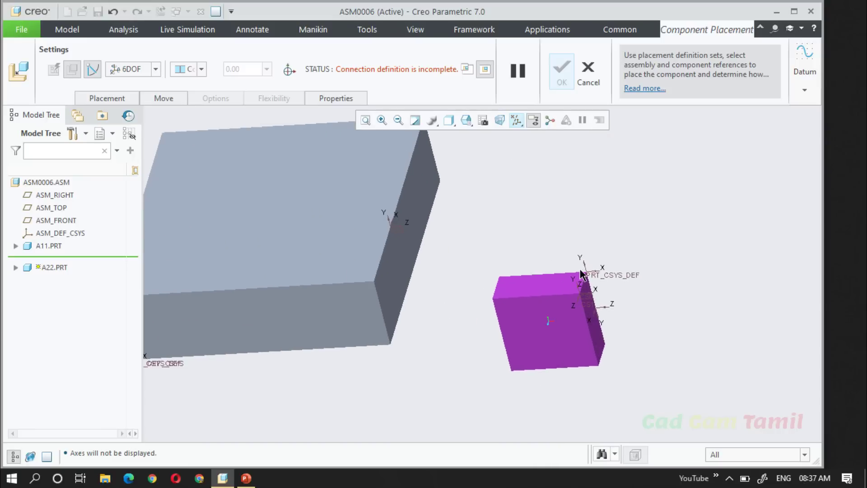
- Align A22's PRT_CSYS_DEF with A11's CS3 coordinate system and review the 6DOF connection's translation axes
left_click(597, 278)
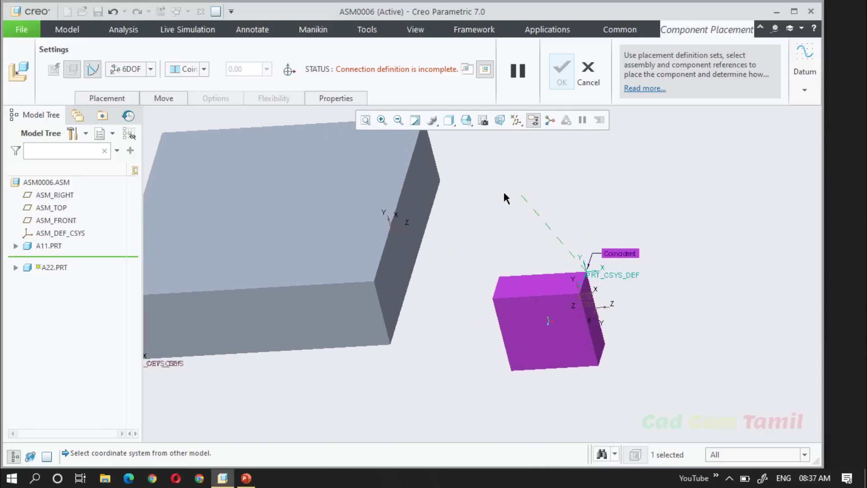
left_click(395, 231)
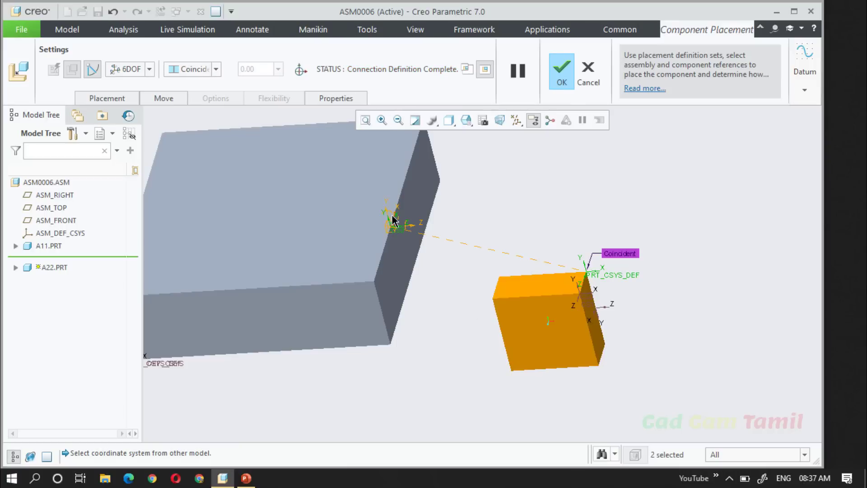
left_click(126, 100)
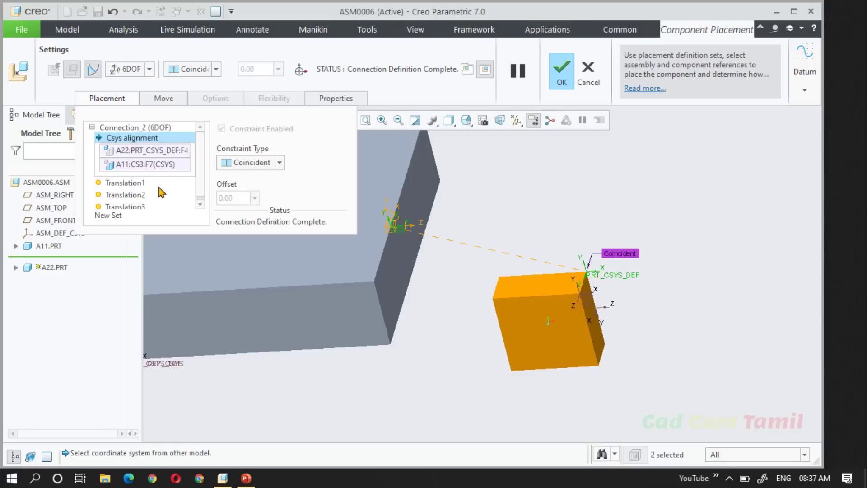
scroll(120, 201, "down", 1)
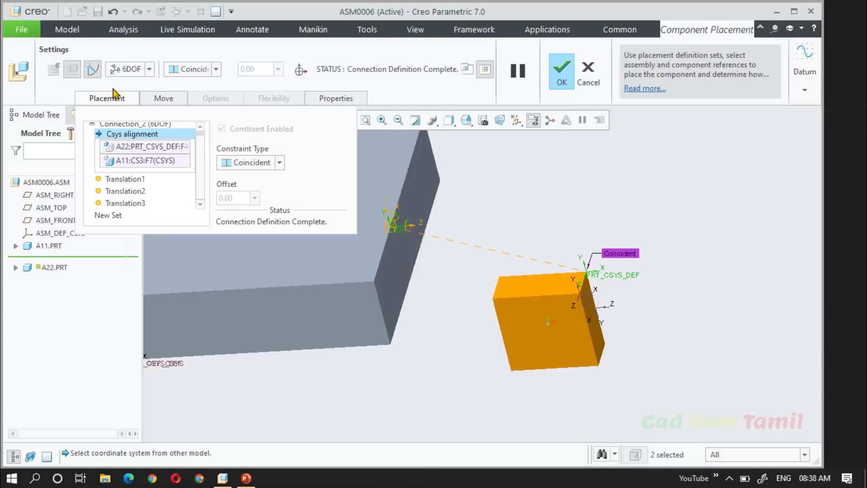
- Cancel the 6DOF placement of A22.PRT
left_click(121, 72)
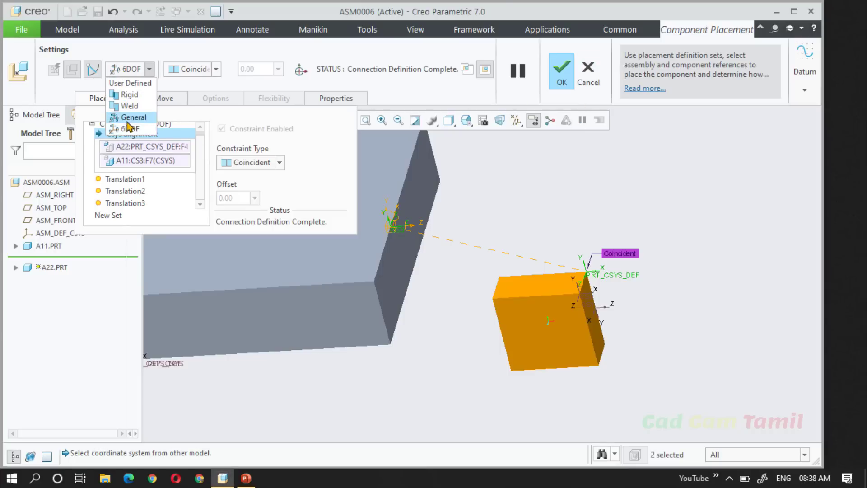
left_click(582, 77)
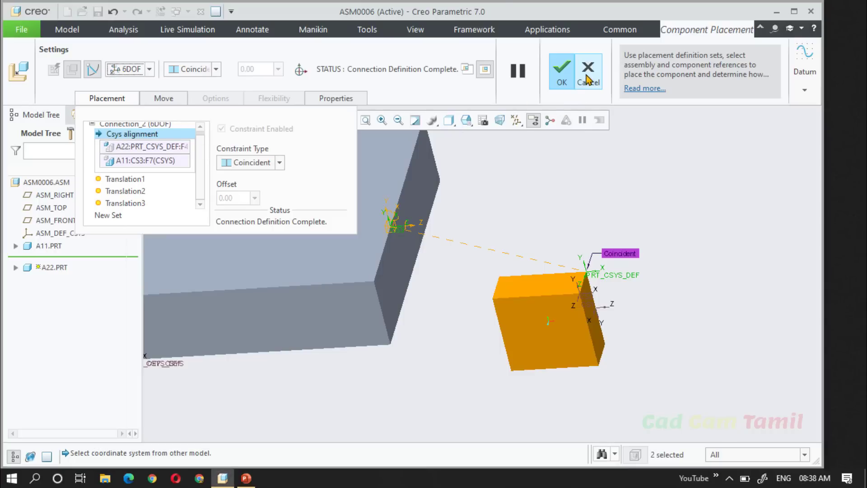
left_click(587, 78)
left_click(439, 265)
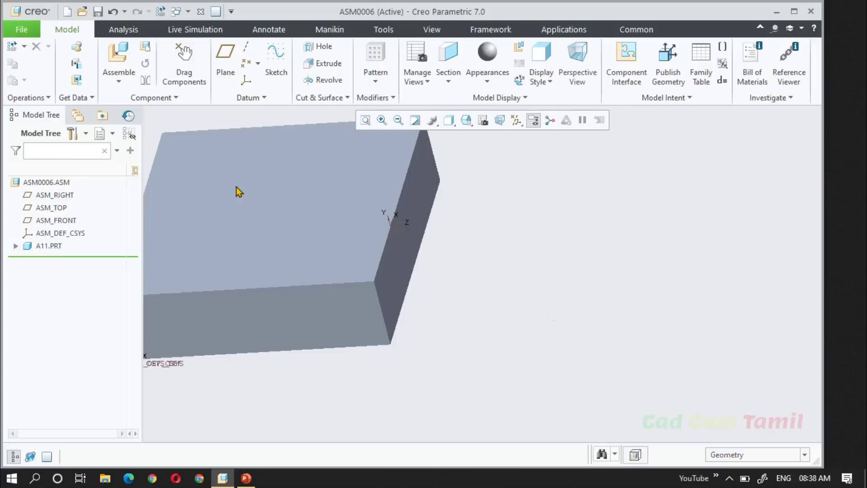
- Assemble a22.prt again from the 7_Weld folder and set its connection type to Gimbal
left_click(118, 58)
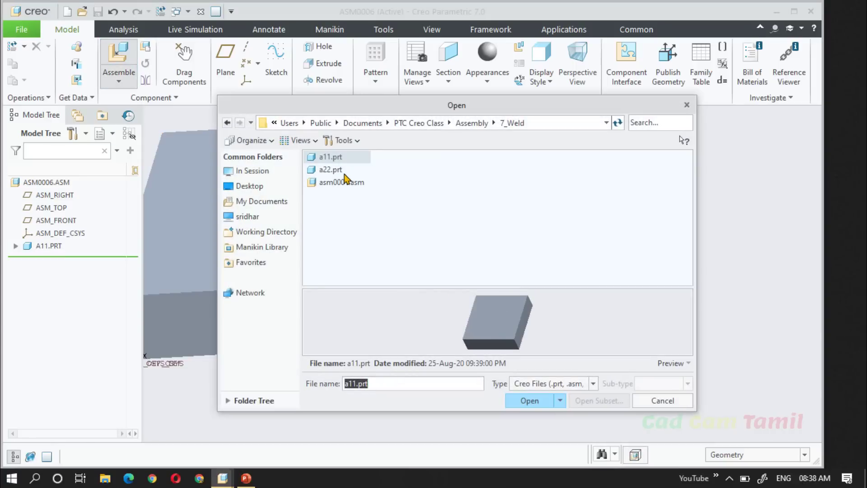
left_click(330, 169)
left_click(529, 400)
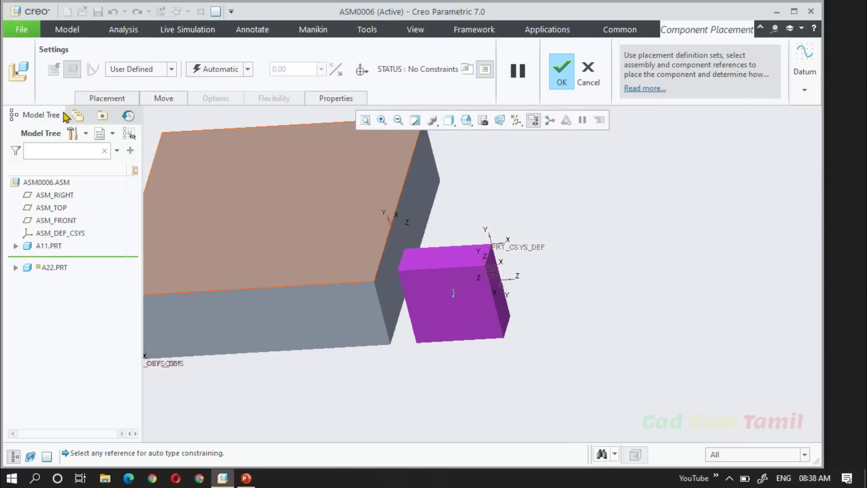
left_click(120, 100)
left_click(121, 100)
left_click(138, 69)
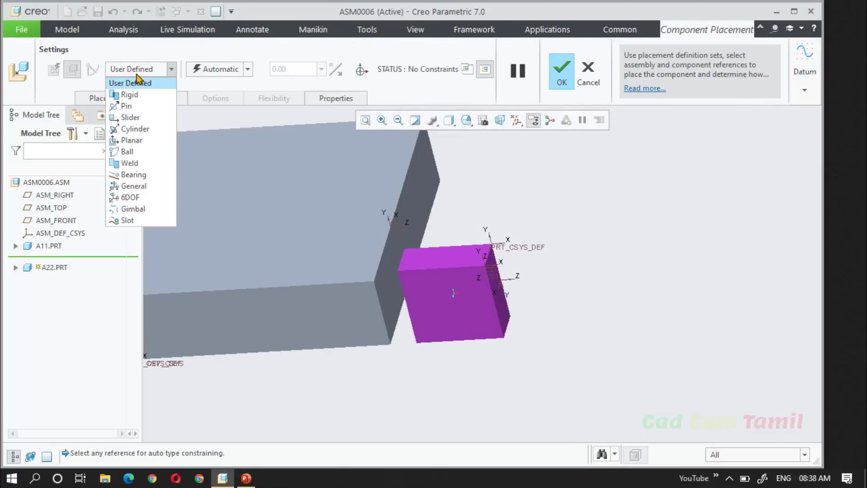
left_click(135, 209)
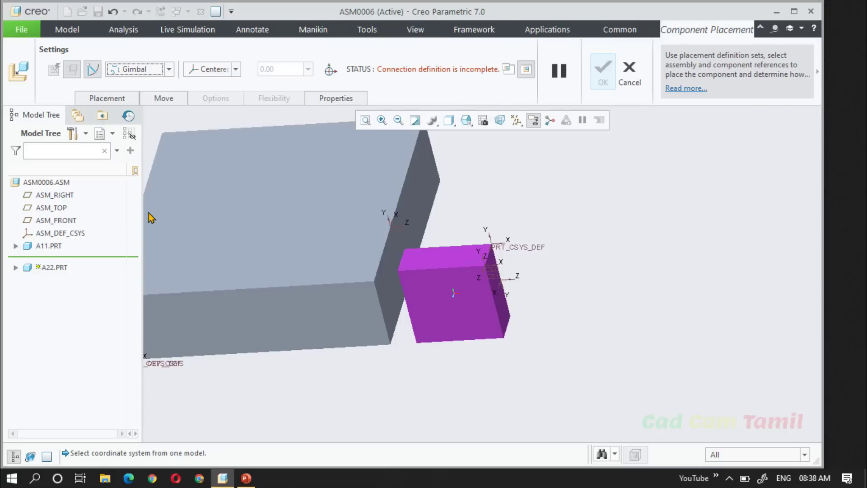
- Center A22's PRT_CSYS_DEF on the coordinate system at the large block's upper side edge
left_click(497, 239)
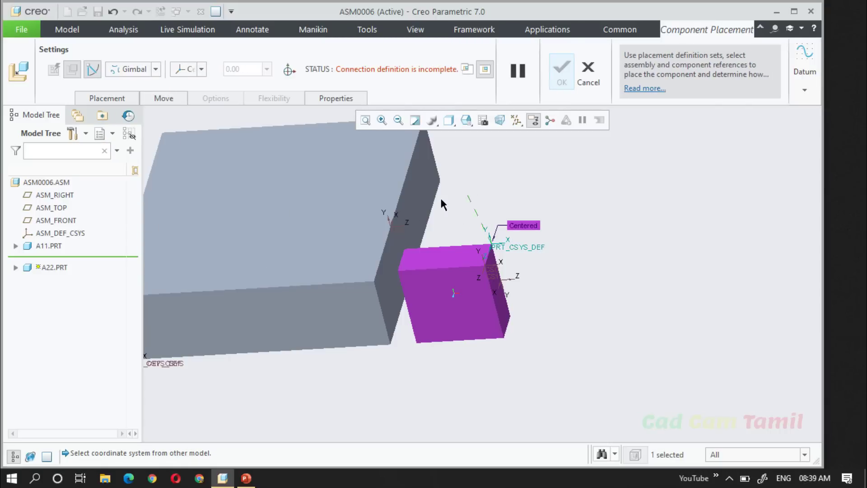
left_click(397, 230)
scroll(480, 310, "up", 1)
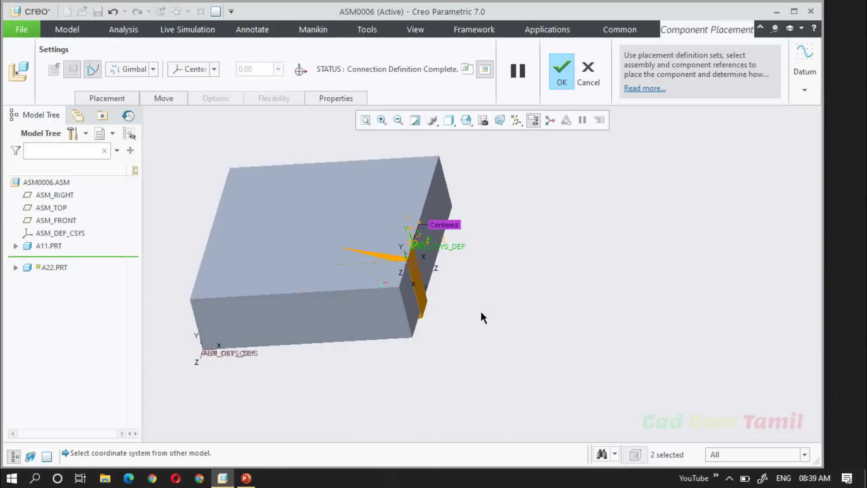
- Review the Gimbal connection's coordinate system references and keep its constraint type as Centered
scroll(408, 285, "down", 2)
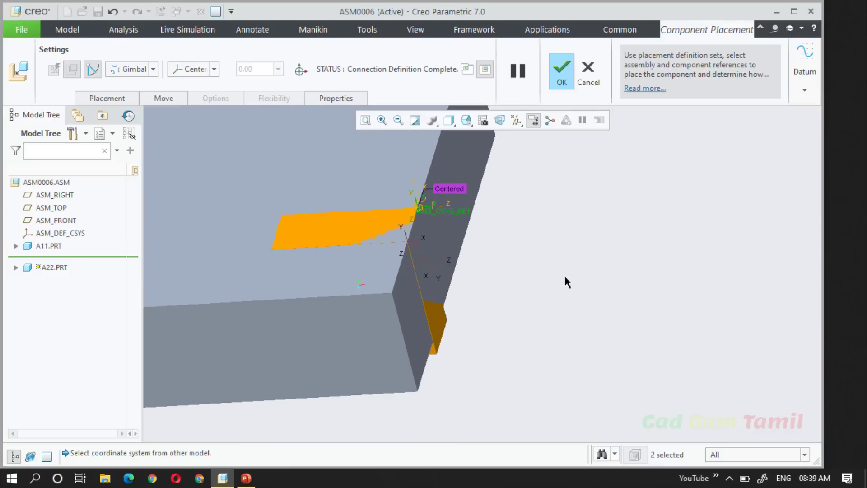
left_click(119, 100)
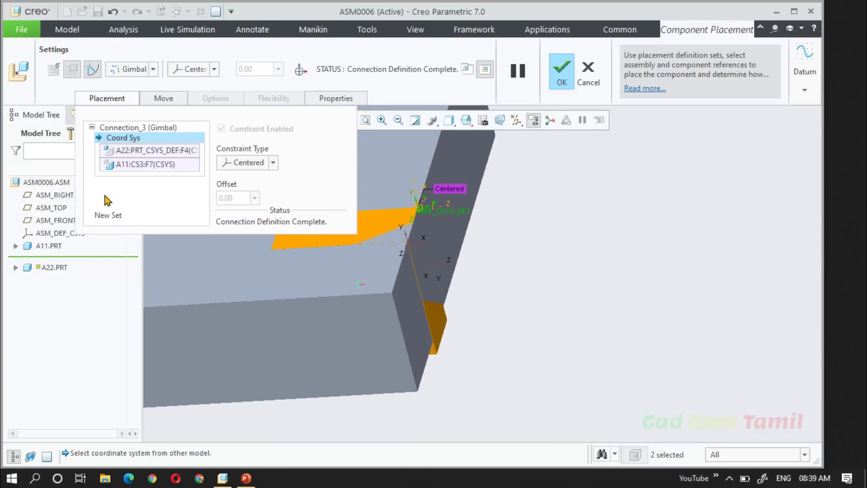
left_click(119, 100)
left_click(120, 100)
left_click(273, 164)
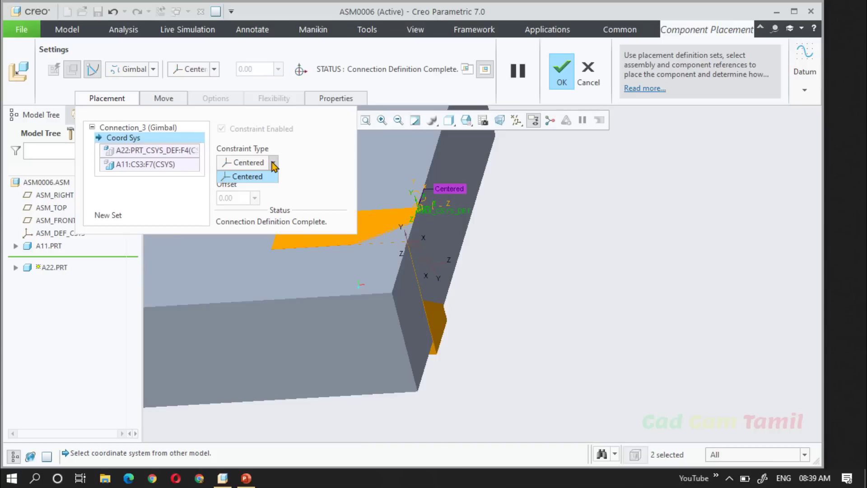
left_click(248, 180)
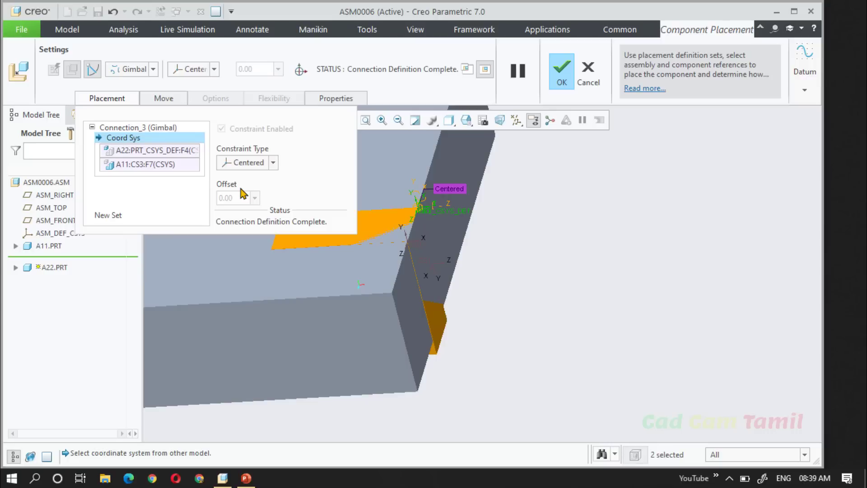
- Open A22's move settings and choose Rotate as the motion type
left_click(170, 97)
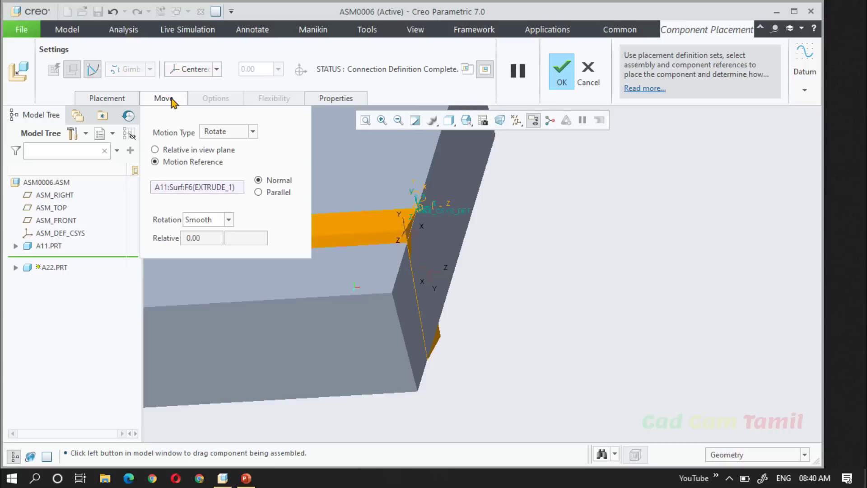
scroll(570, 274, "down", 3)
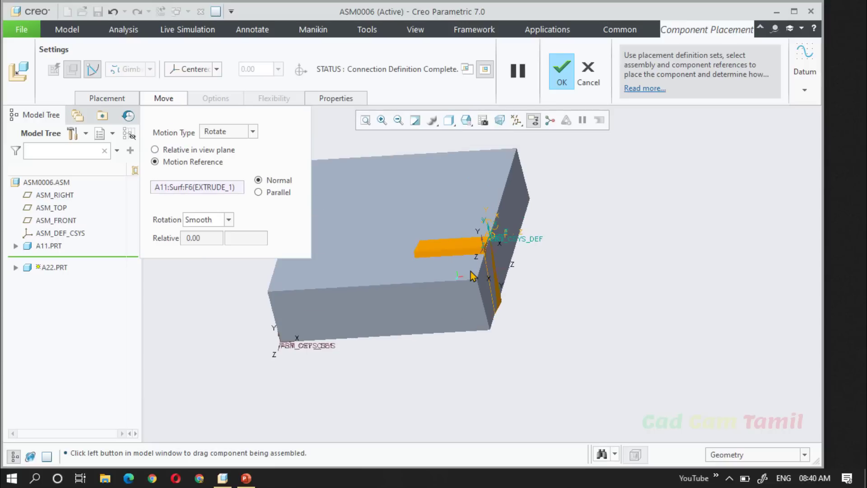
scroll(472, 276, "up", 2)
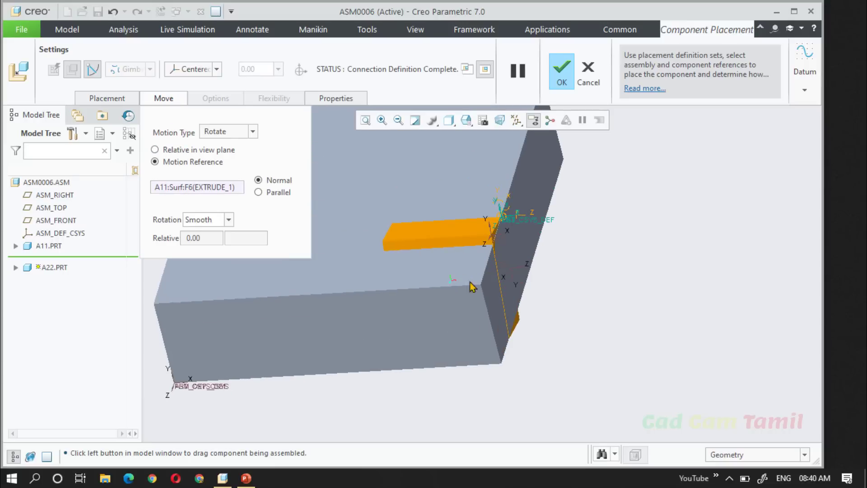
scroll(491, 288, "down", 2)
scroll(524, 317, "up", 3)
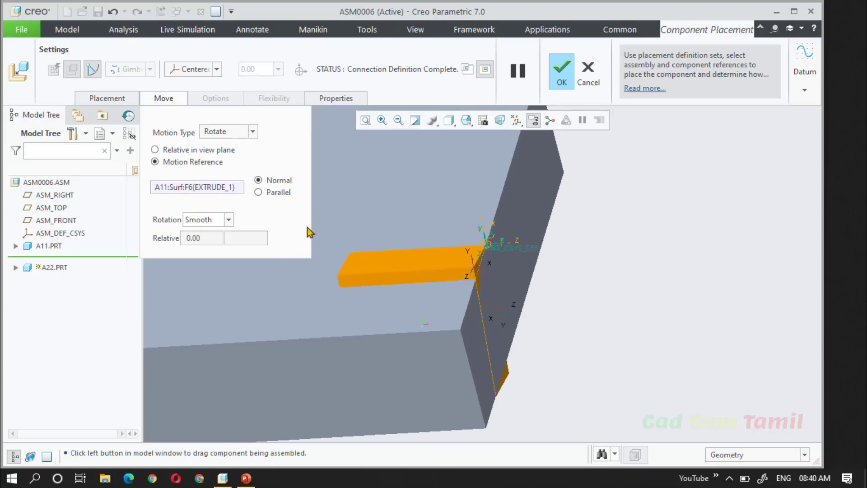
scroll(573, 267, "down", 2)
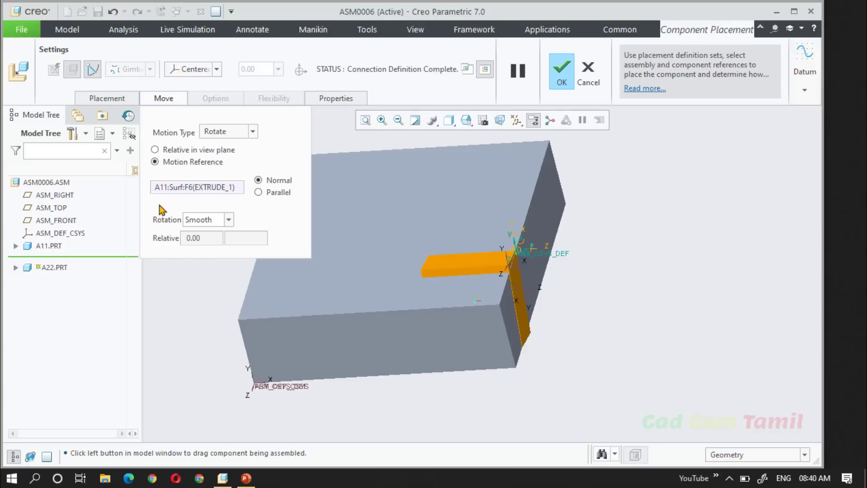
left_click(216, 132)
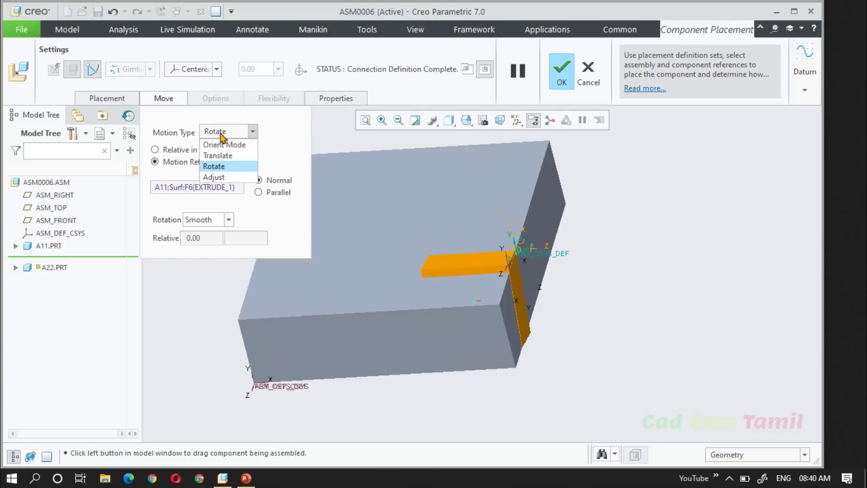
left_click(233, 167)
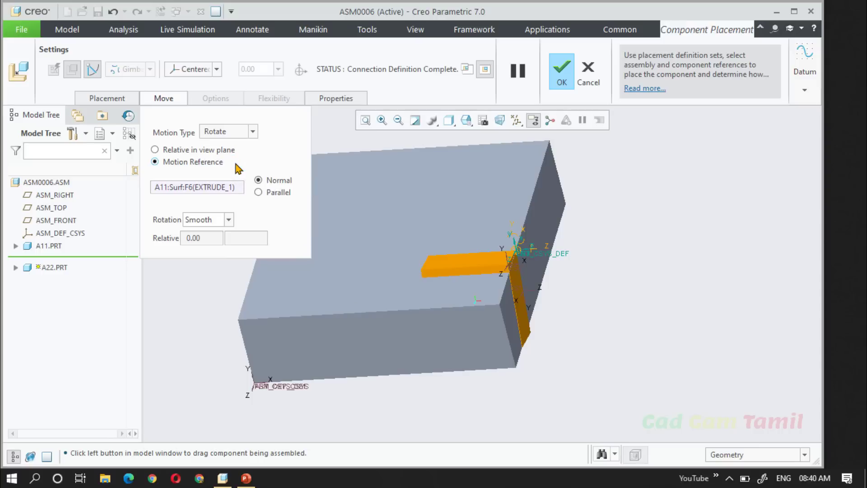
- Take A22's exposed upper face as the motion reference and rotate the block around its normal out of A11
left_click(198, 151)
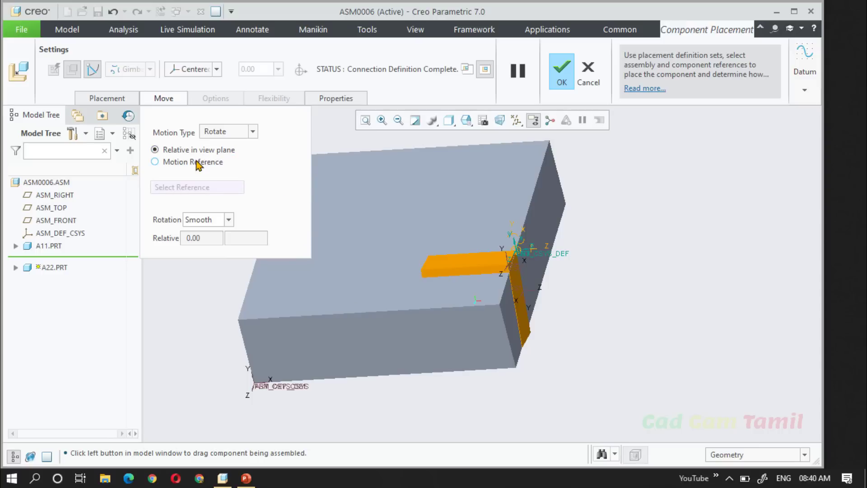
left_click(197, 163)
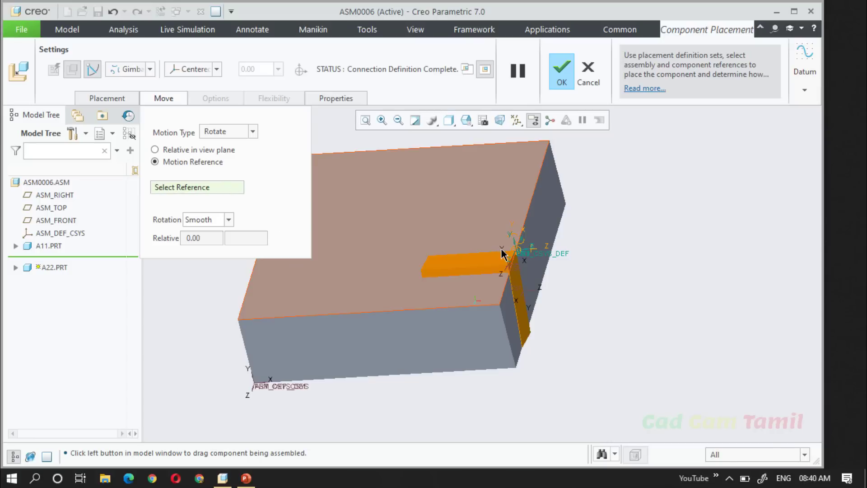
left_click(462, 262)
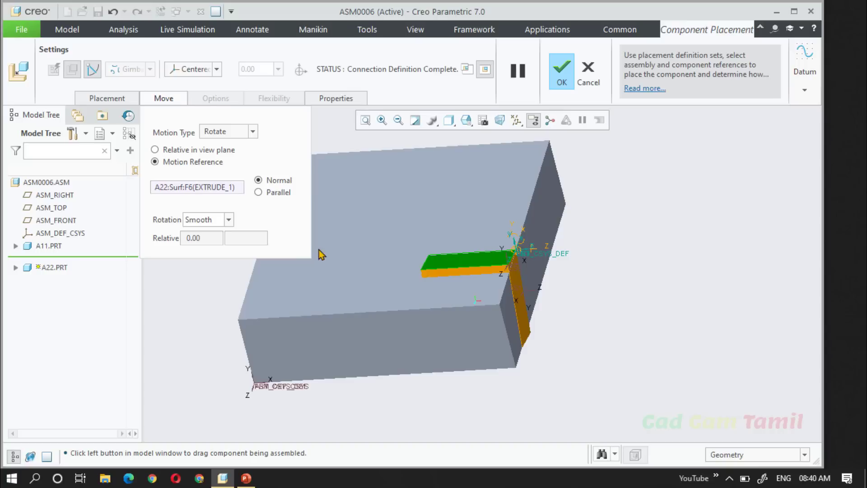
left_click(467, 267)
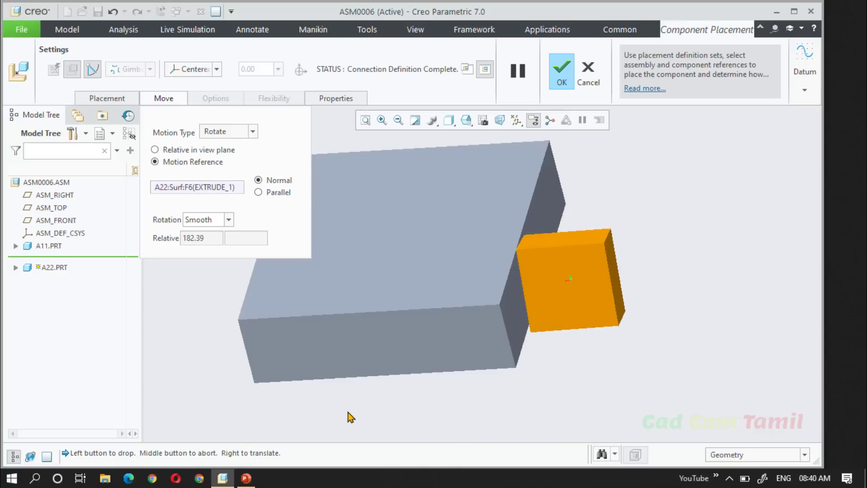
left_click(324, 416)
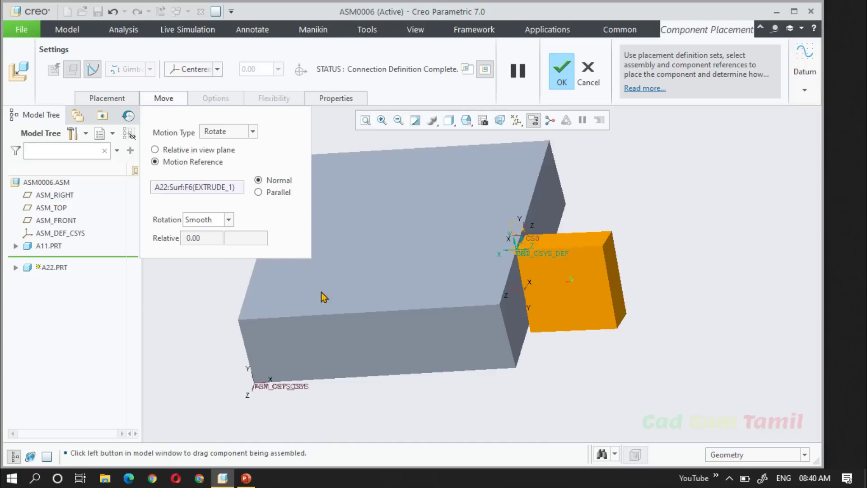
- Redefine the motion reference with the small block's upper face and swing A22 smoothly around it beside A11
left_click(195, 151)
left_click(194, 162)
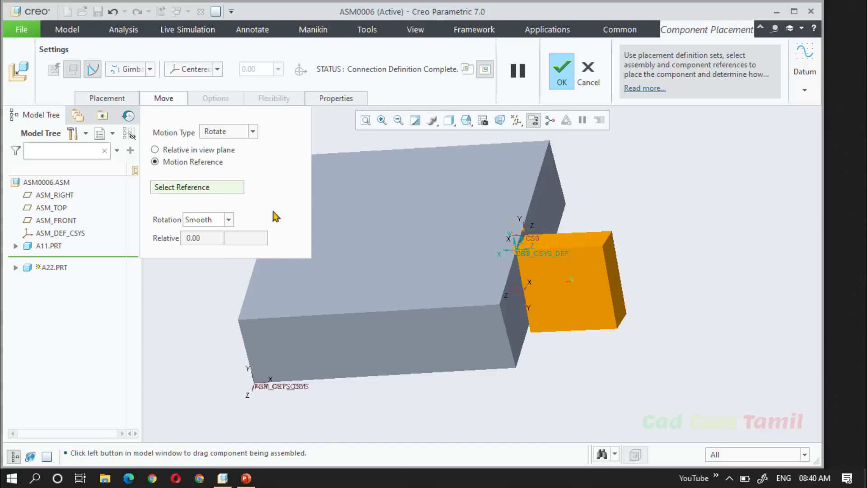
left_click(578, 240)
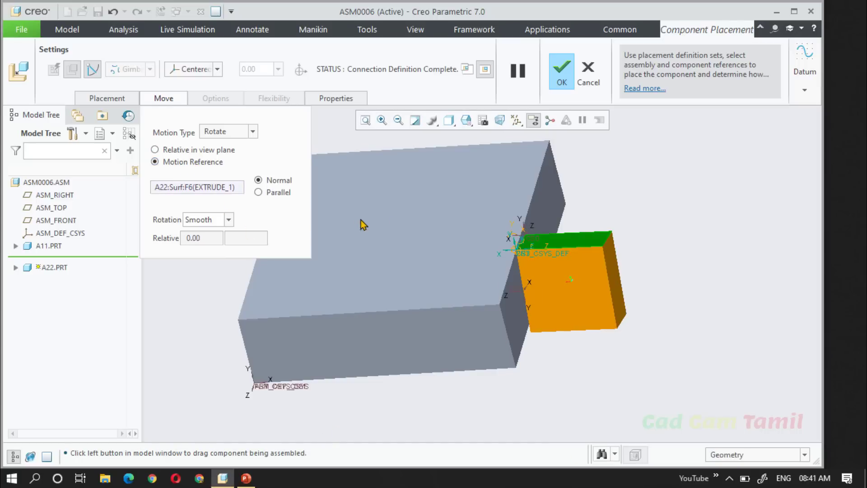
left_click(597, 275)
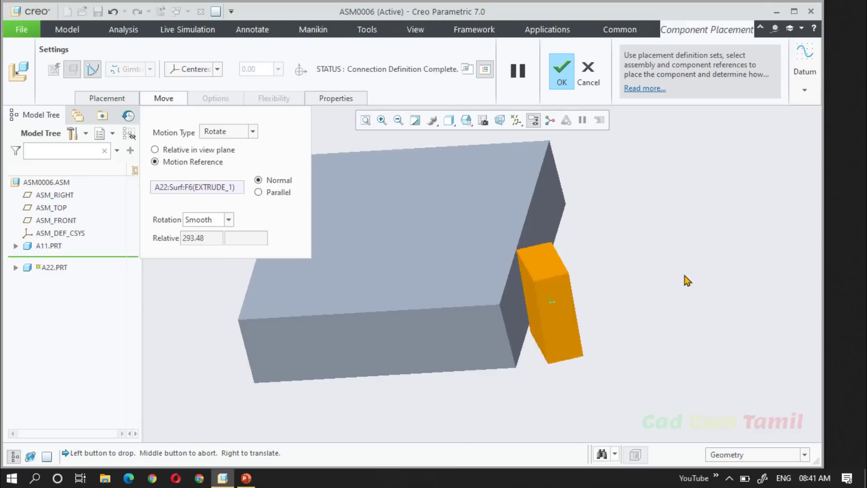
left_click(635, 271)
- Set the rotation increment to 10 and rotate A22 in steps around the chosen face normal
left_click(228, 219)
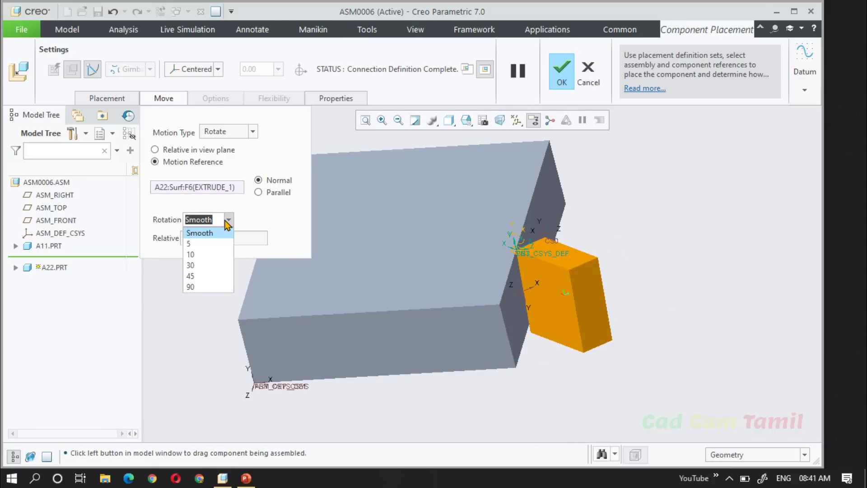
left_click(190, 254)
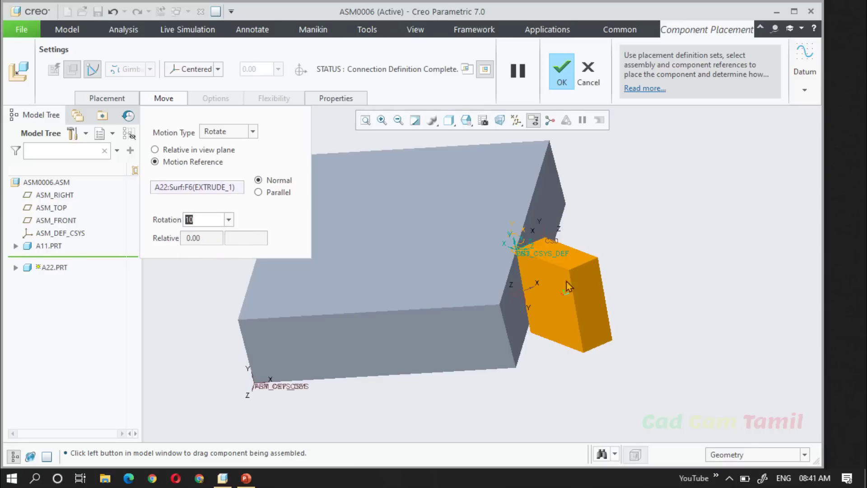
left_click(581, 287)
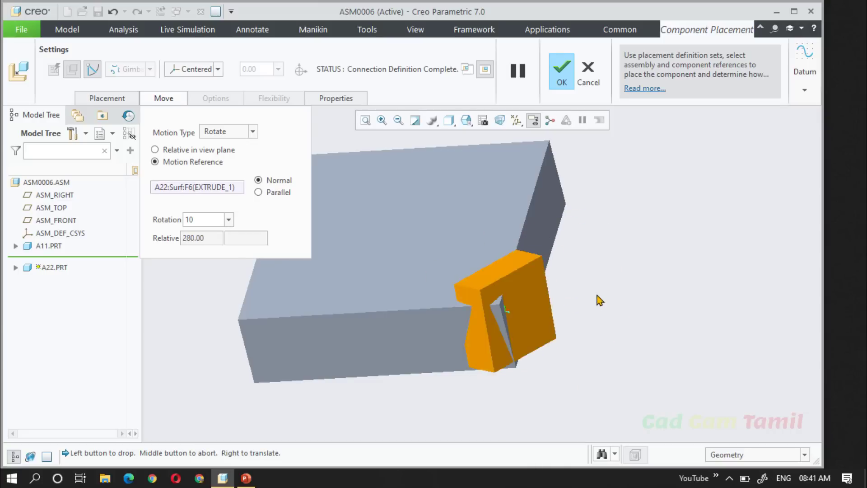
left_click(614, 268)
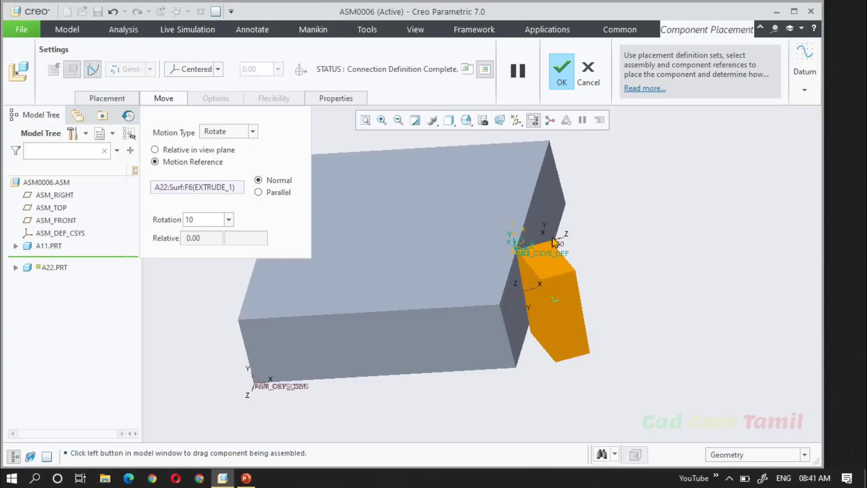
- Accept A22's Gimbal placement and try out its free rotation against A11 with Drag Components
left_click(174, 103)
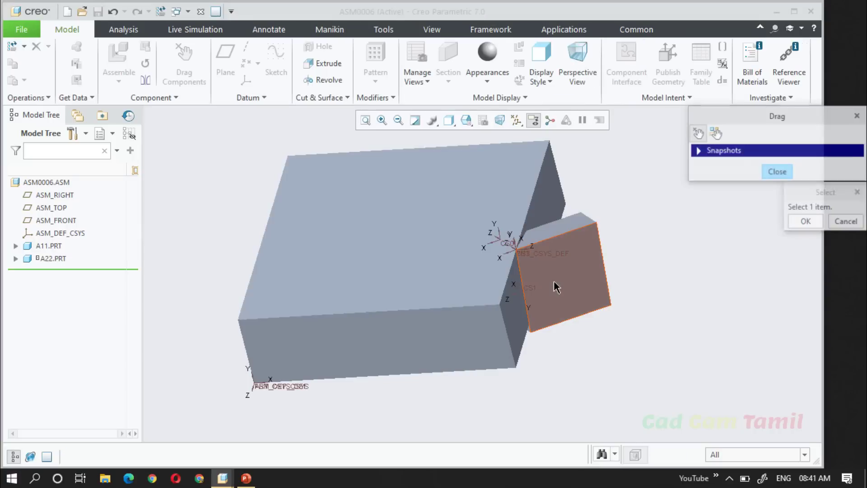
left_click(554, 285)
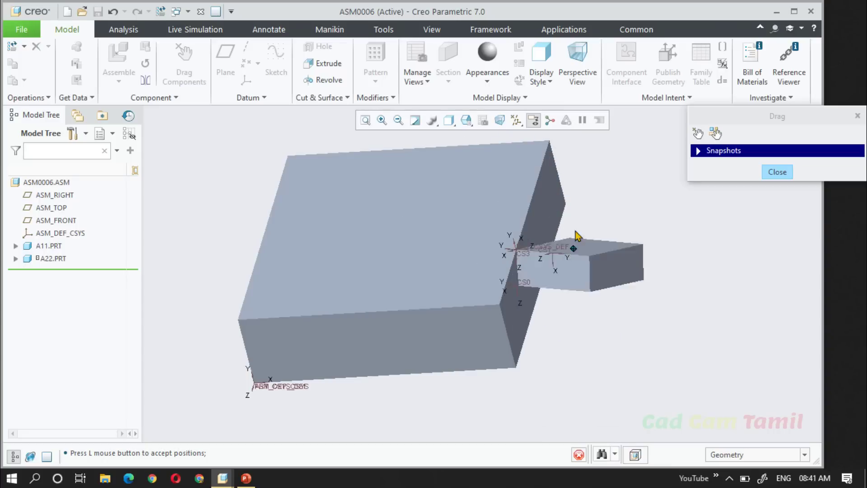
scroll(573, 230, "down", 4)
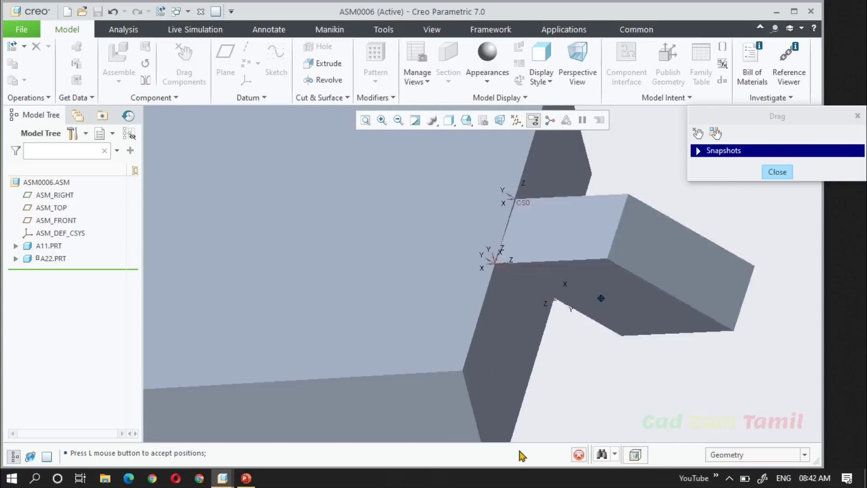
left_click(626, 309)
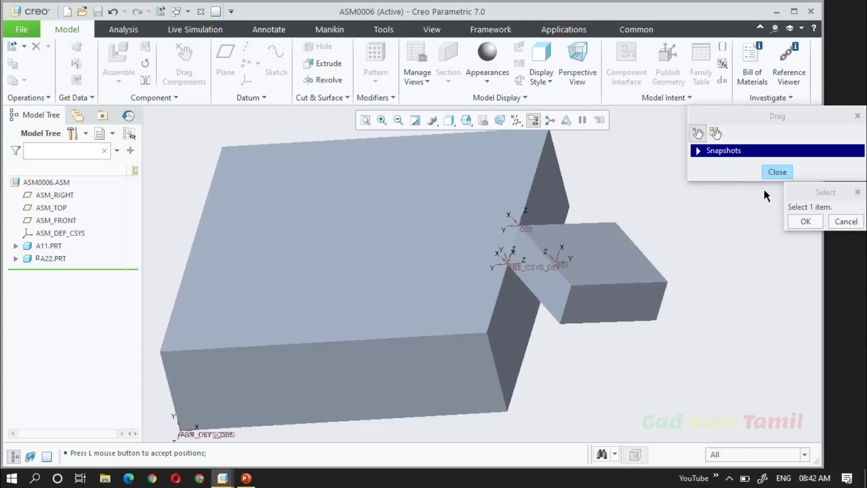
left_click(778, 172)
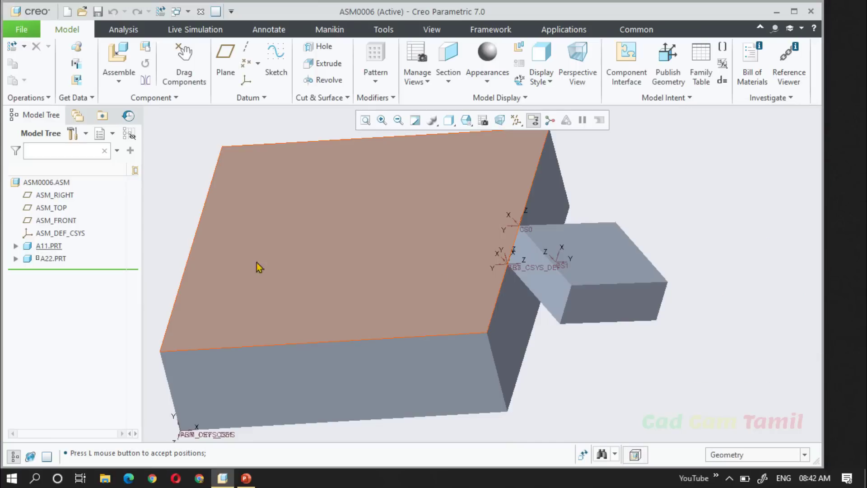